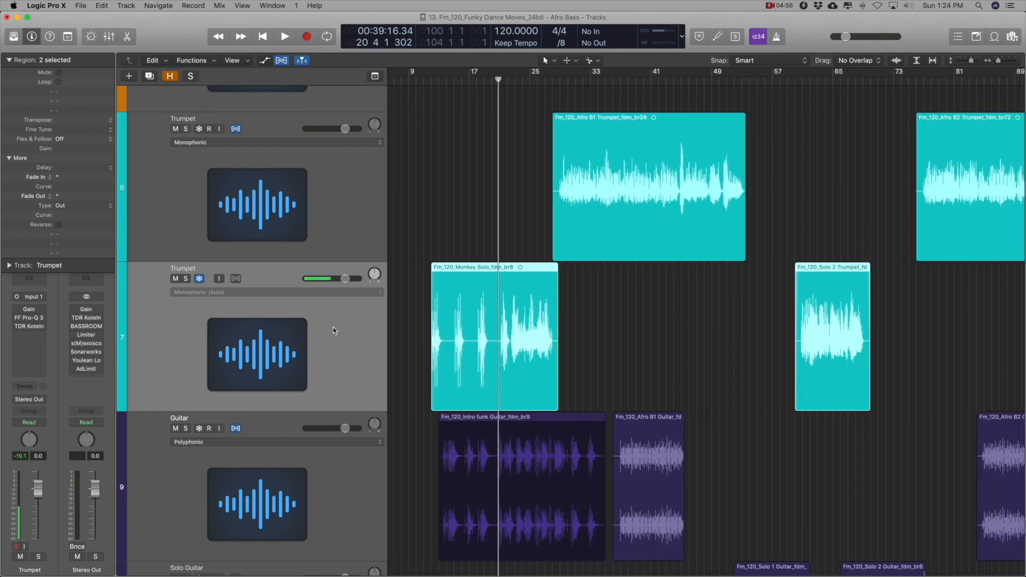
Try to open the Monkey Solo region on the frozen Trumpet track, then decline unfreezing the track
{"action": "double_click", "coordinate": [473, 306]}
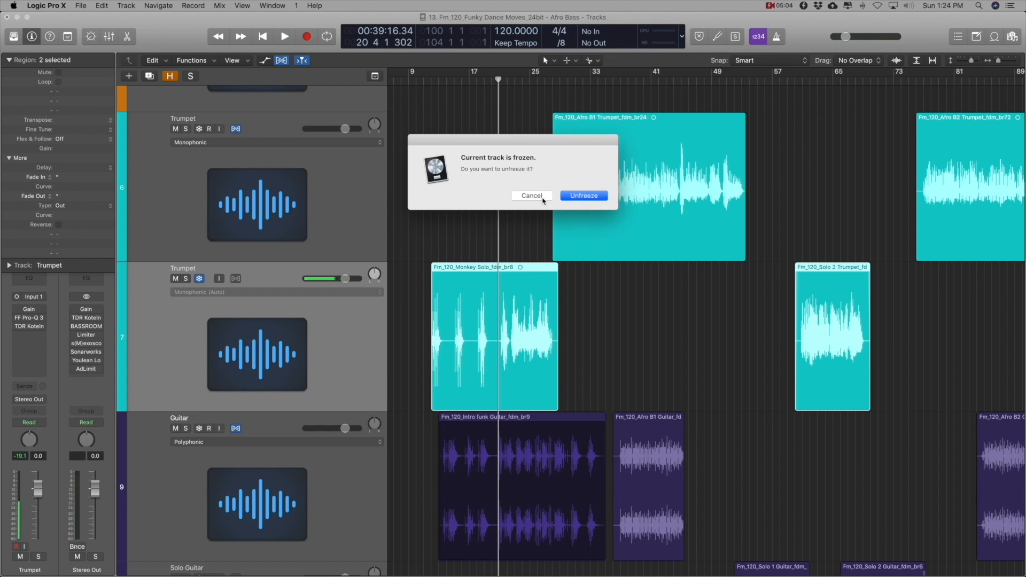
{"action": "left_click", "coordinate": [542, 196]}
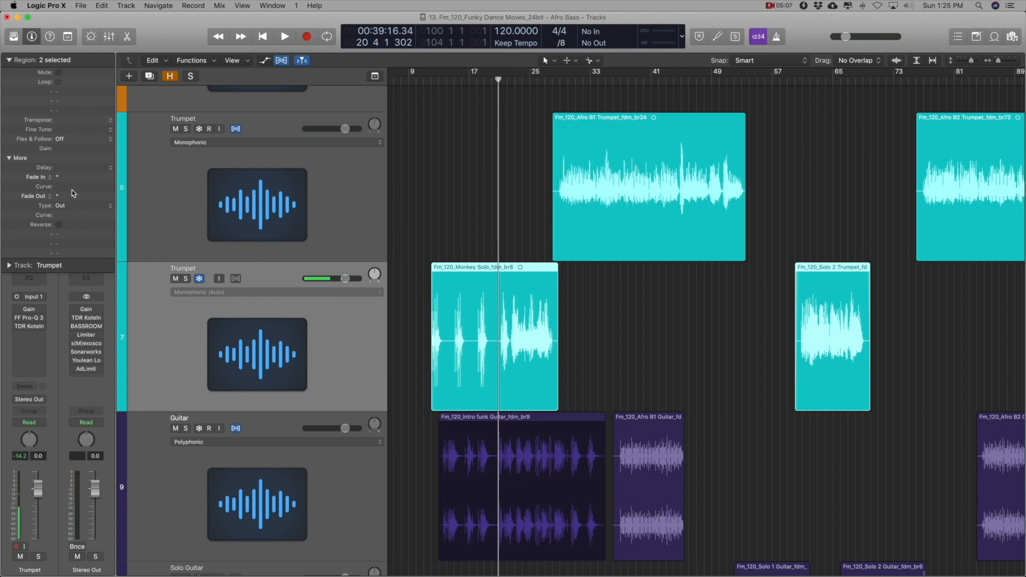
Examine the Freeze Mode options, Source Only and Pre Fader, in the Trumpet track's settings, leaving Source Only selected
{"action": "left_click", "coordinate": [13, 268]}
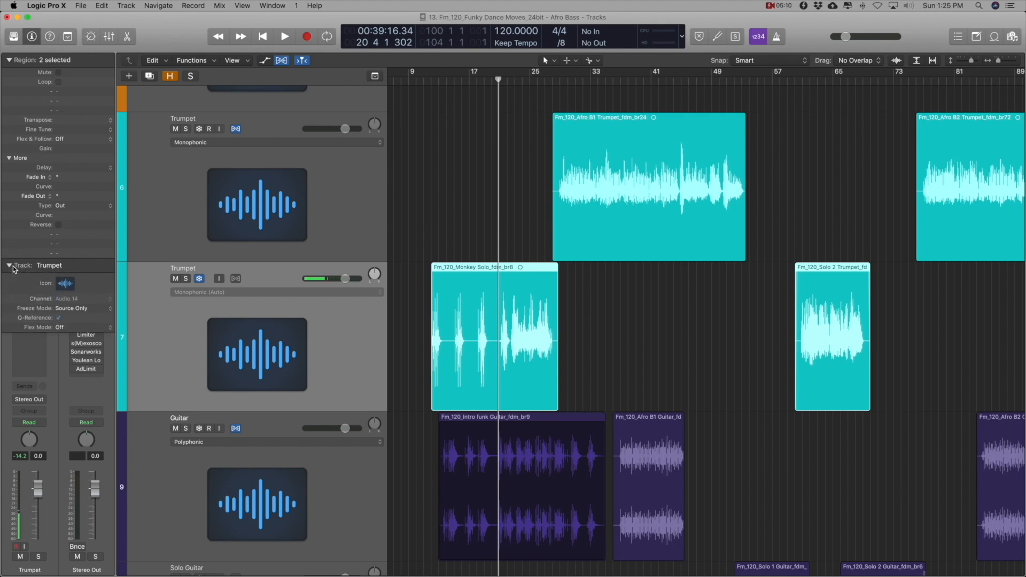
{"action": "left_click", "coordinate": [69, 307]}
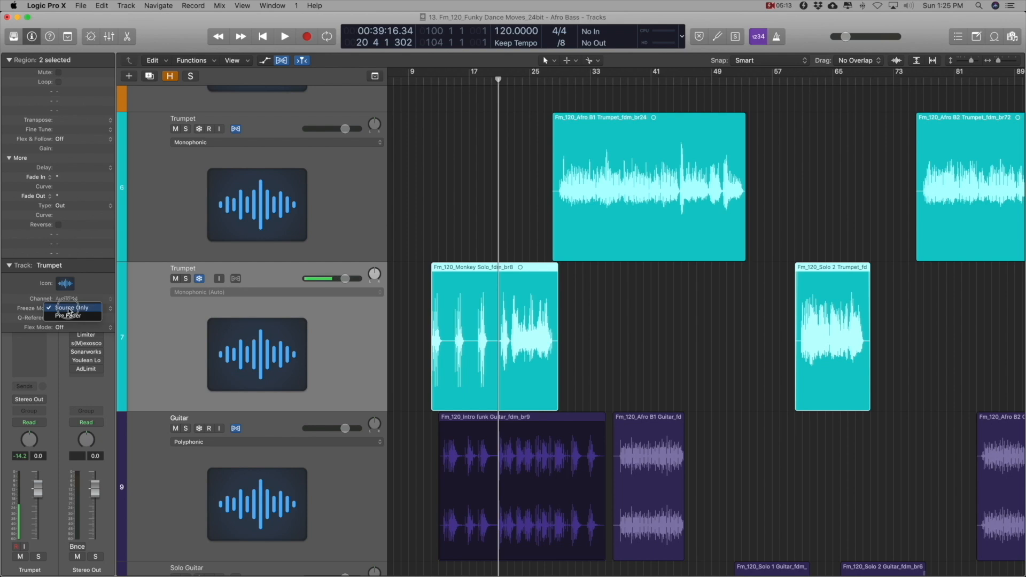
{"action": "left_click_drag", "start_coordinate": [68, 308], "coordinate": [96, 294]}
{"action": "left_click", "coordinate": [10, 266]}
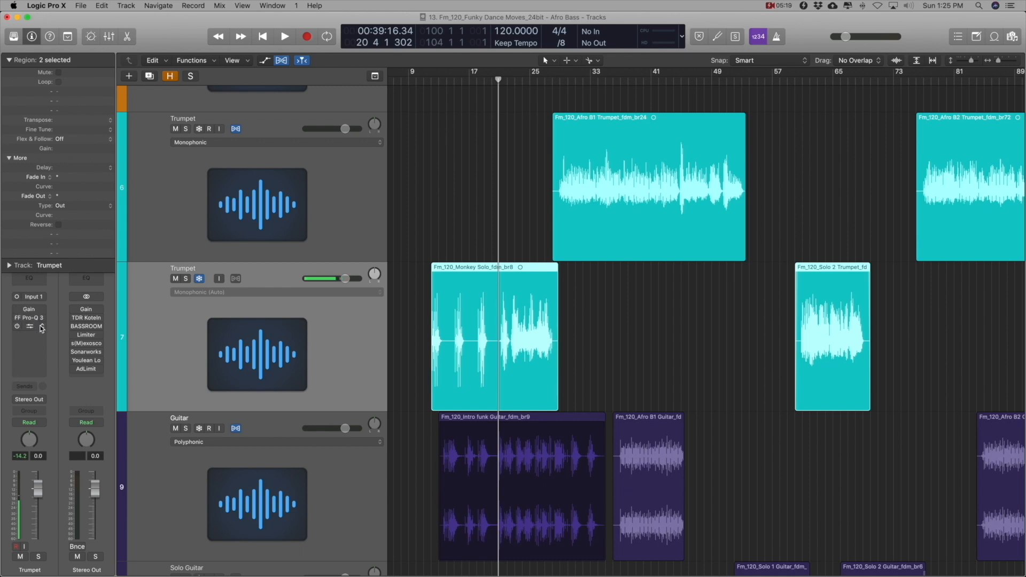
{"action": "left_click", "coordinate": [9, 265]}
{"action": "left_click", "coordinate": [72, 308]}
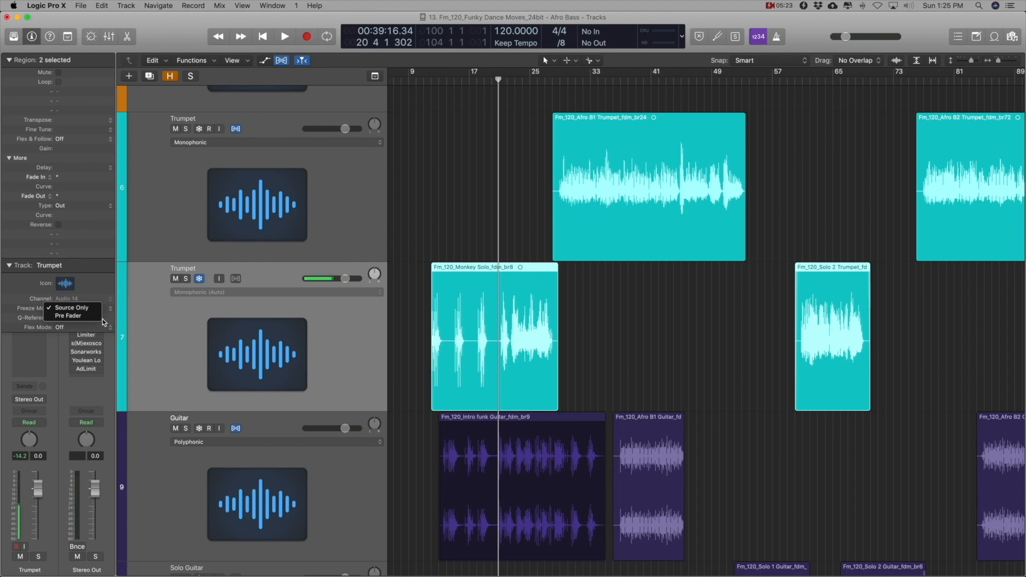
{"action": "left_click", "coordinate": [109, 295]}
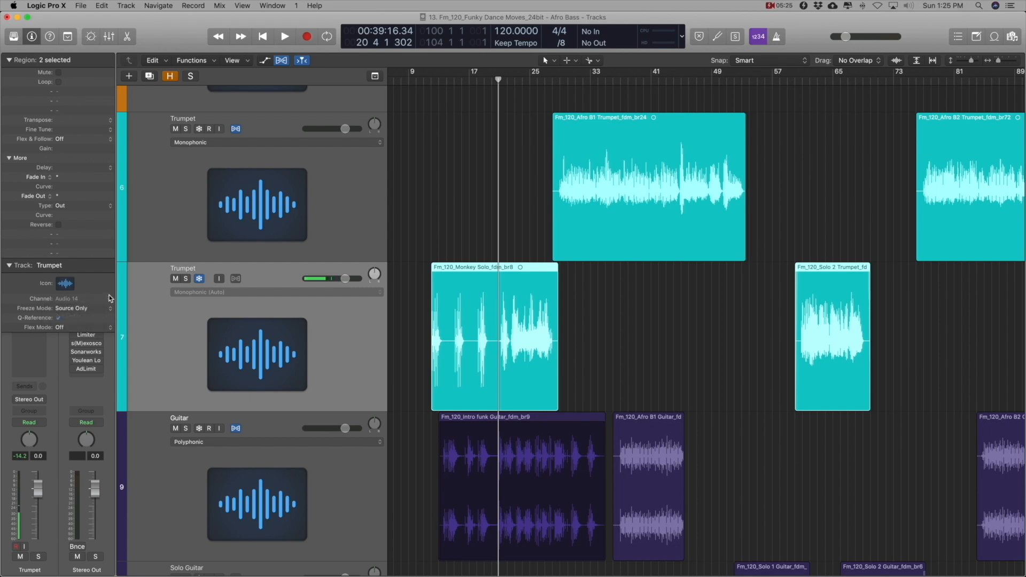
{"action": "left_click", "coordinate": [10, 265]}
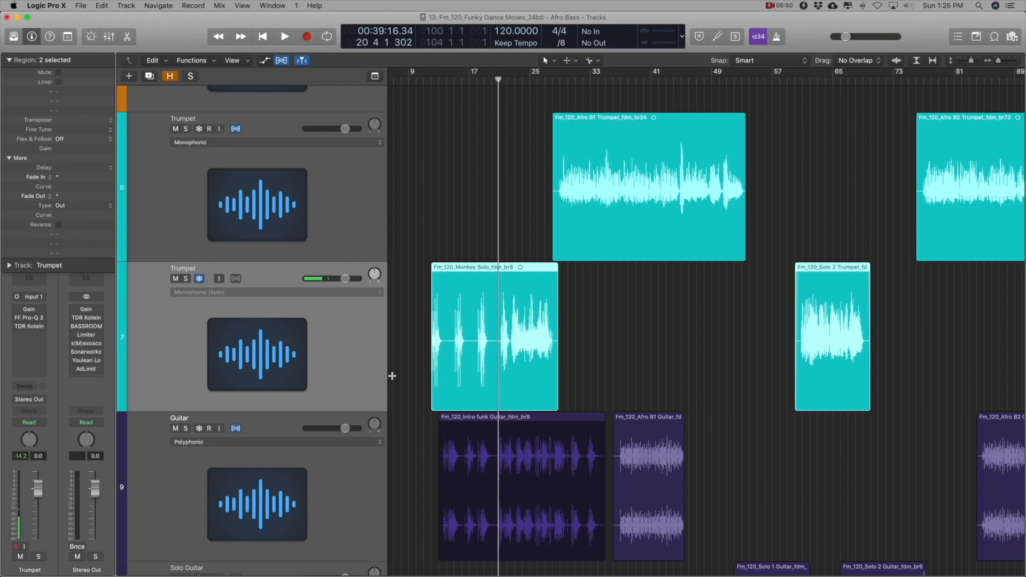
Duplicate the Trumpet track with its settings and move the Solo 2 Trumpet region onto the duplicate, unfreezing the original track
{"action": "scroll", "coordinate": [430, 374], "scroll_direction": "right", "scroll_amount": 3}
{"action": "scroll", "coordinate": [431, 374], "scroll_direction": "left", "scroll_amount": 2}
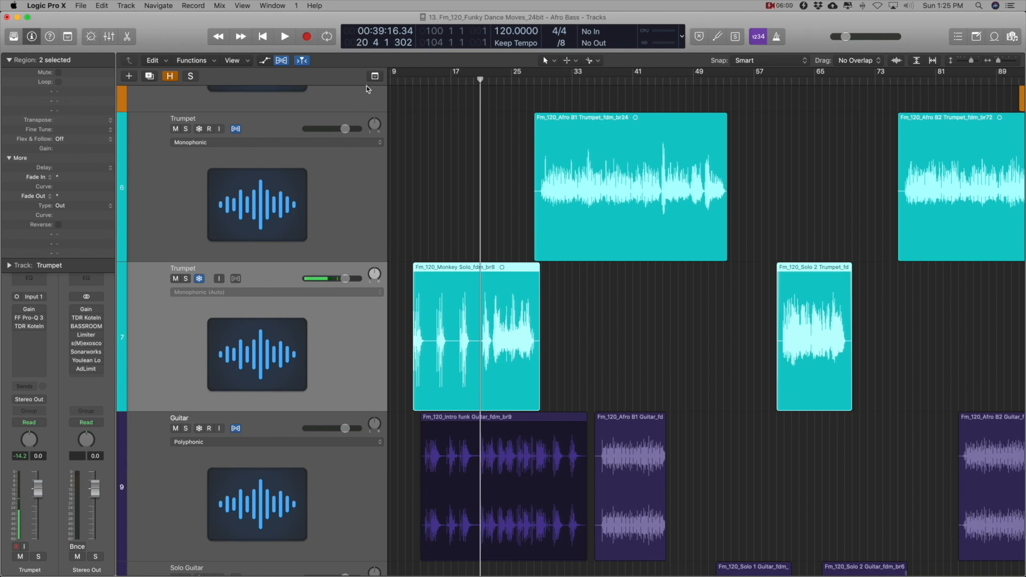
{"action": "left_click", "coordinate": [150, 76]}
{"action": "left_click", "coordinate": [823, 289]}
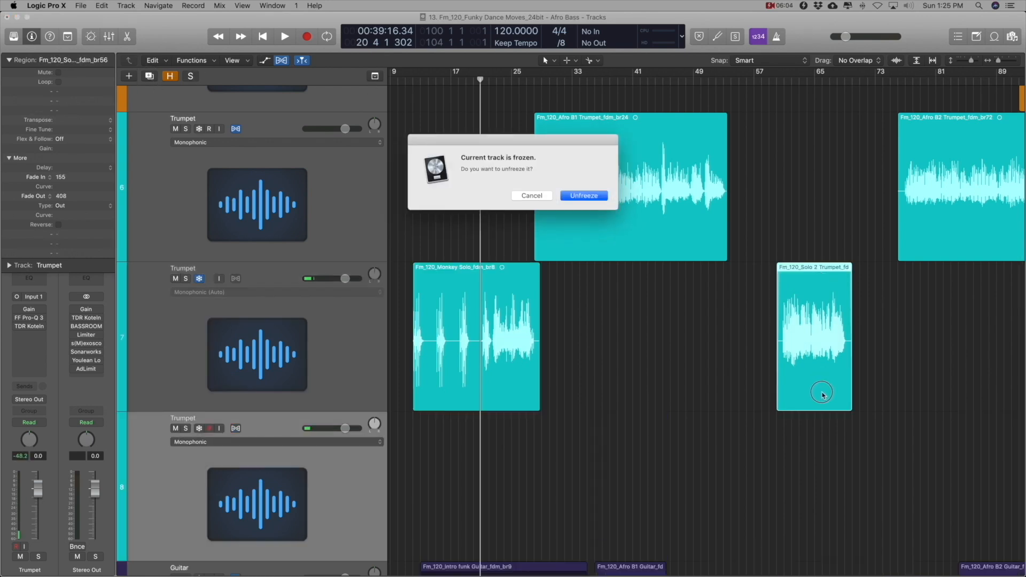
{"action": "left_click", "coordinate": [572, 196]}
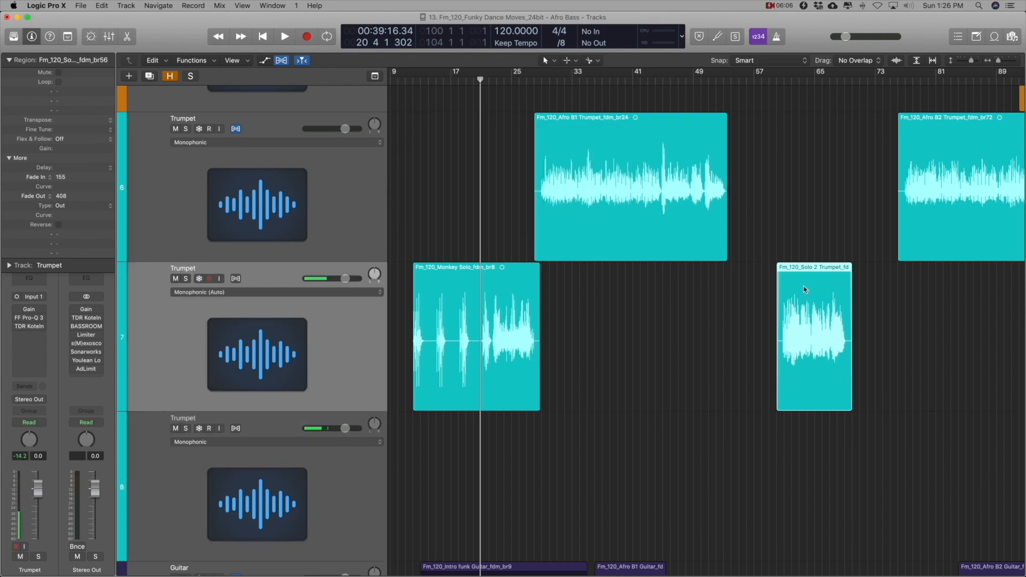
{"action": "left_click_drag", "start_coordinate": [805, 295], "coordinate": [804, 424]}
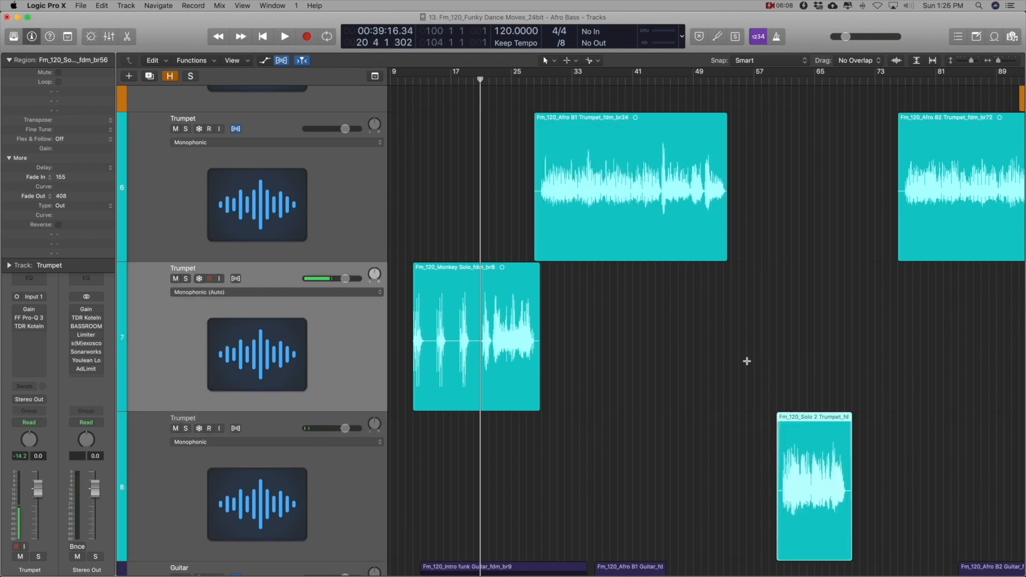
Freeze the duplicate Trumpet track that holds the Solo 2 region
{"action": "left_click_drag", "start_coordinate": [739, 353], "coordinate": [544, 355]}
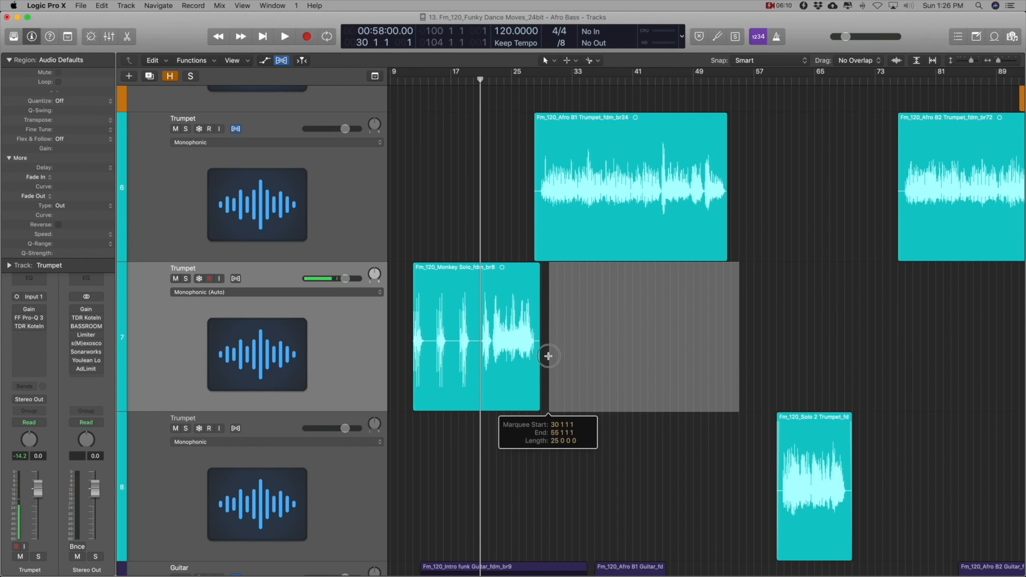
{"action": "left_click", "coordinate": [616, 354]}
{"action": "left_click", "coordinate": [299, 492]}
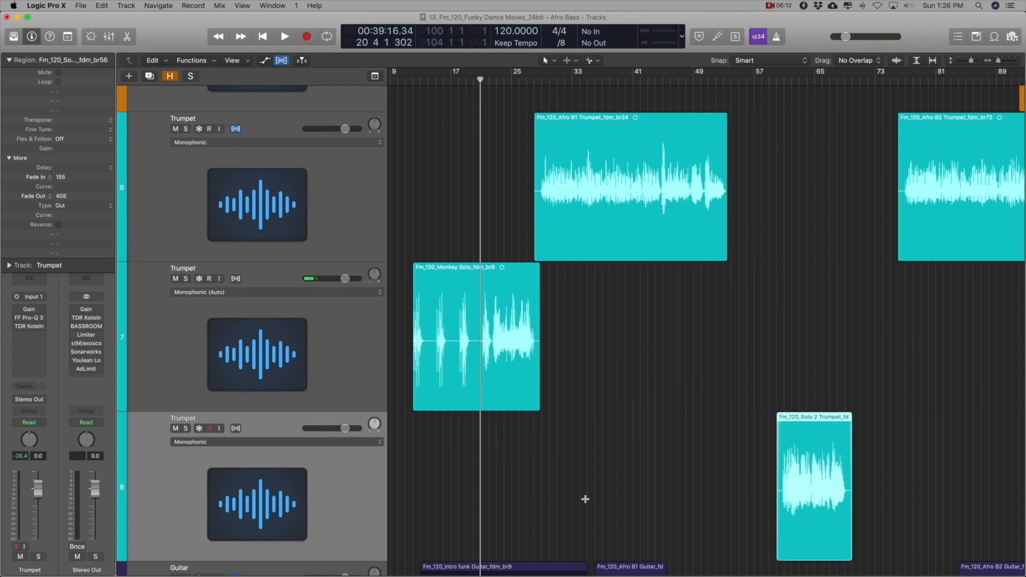
{"action": "left_click", "coordinate": [199, 428]}
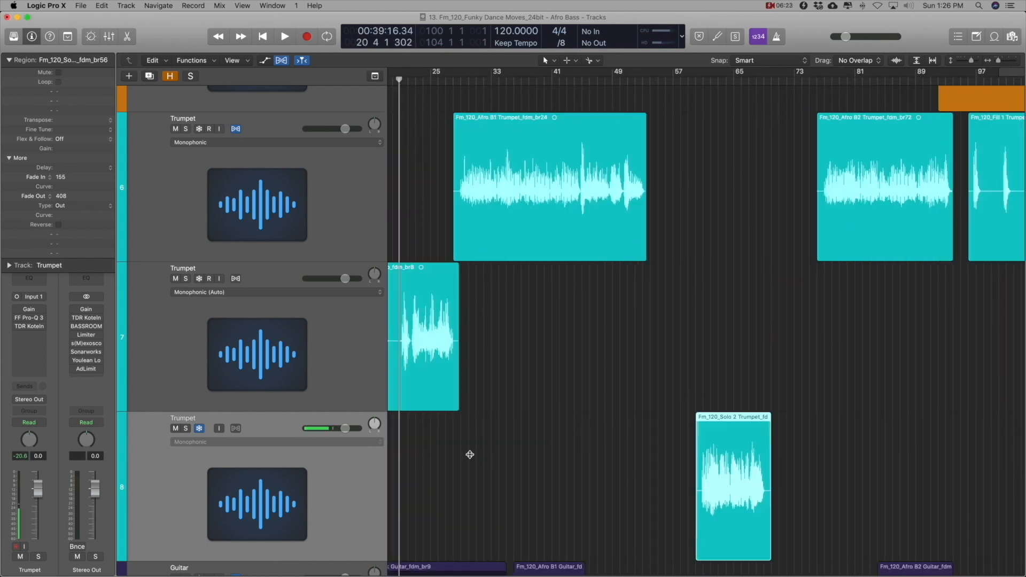
{"action": "scroll", "coordinate": [420, 295], "scroll_direction": "left", "scroll_amount": 5}
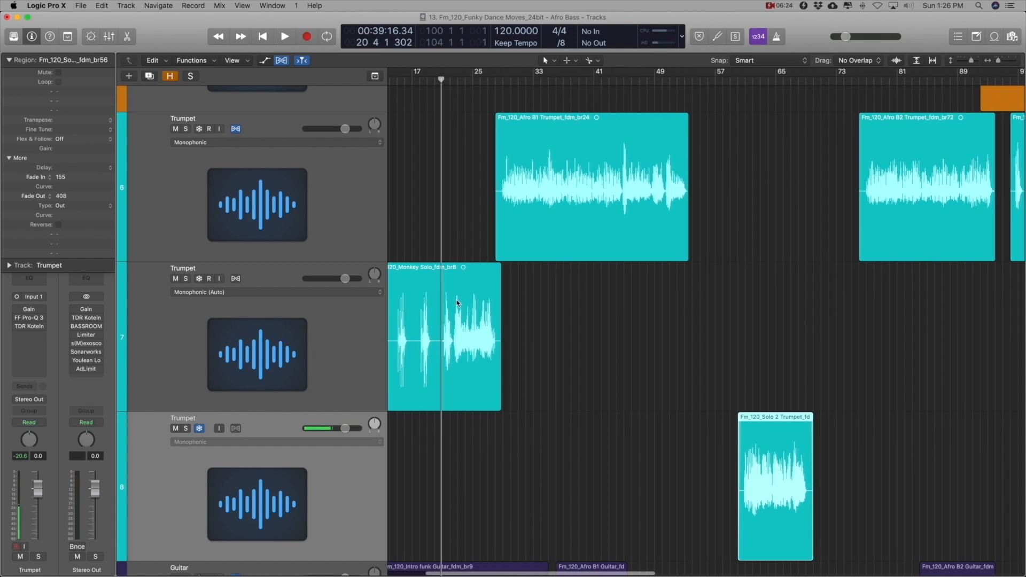
Locate the Monkey Solo region's source audio file in the project's audio file list and reveal it in Finder
{"action": "left_click", "coordinate": [621, 301]}
{"action": "key", "text": "f"}
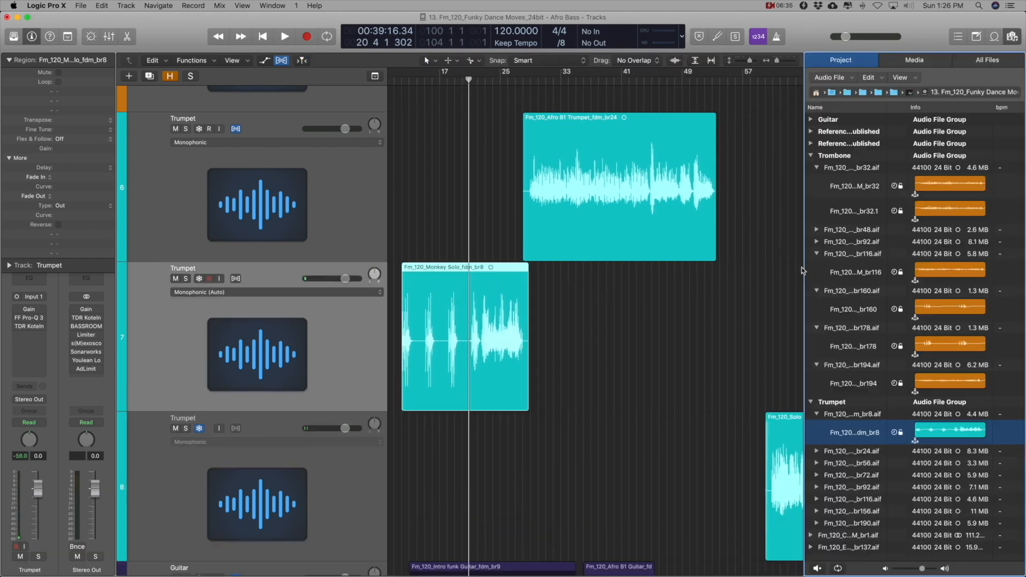
{"action": "right_click", "coordinate": [841, 414]}
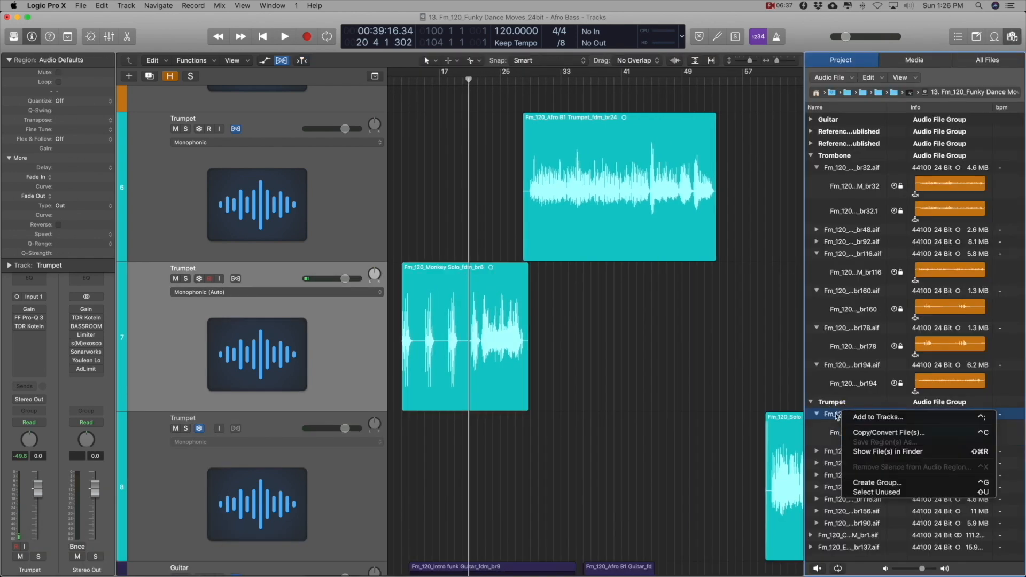
{"action": "left_click", "coordinate": [864, 452]}
Show the package contents of 13. Fm_120_Funky Dance Moves_24bit.logicx and expand the Media and Freeze Files.nosync folders
{"action": "right_click", "coordinate": [220, 388]}
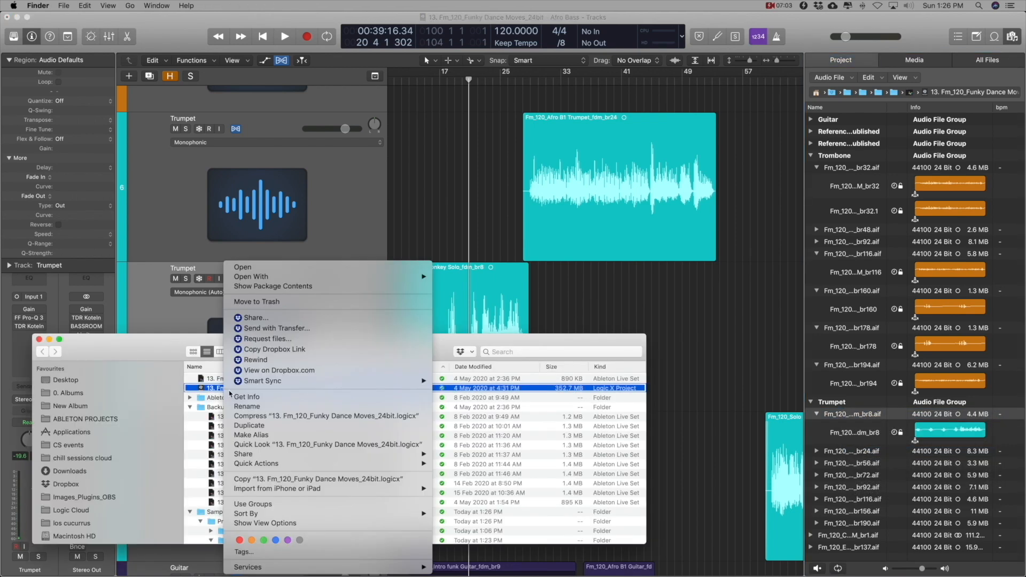
{"action": "left_click", "coordinate": [284, 286]}
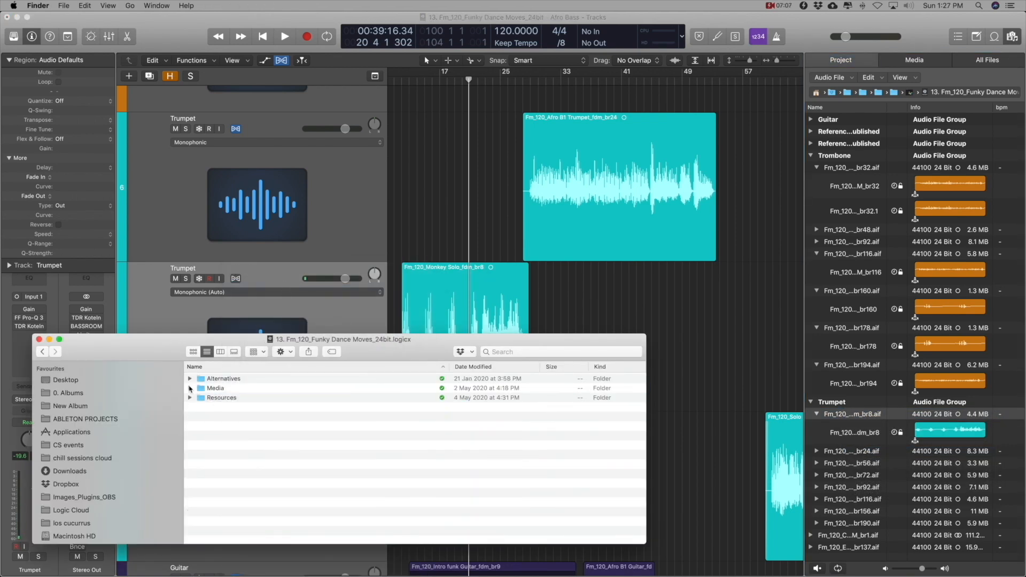
{"action": "left_click", "coordinate": [190, 388]}
{"action": "left_click", "coordinate": [201, 407]}
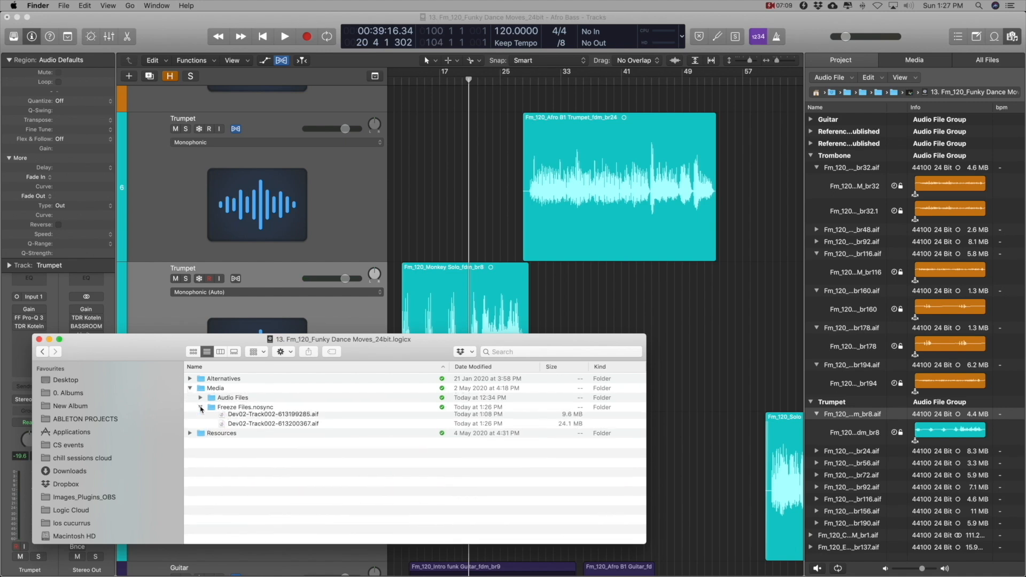
Examine the sizes and dates of the two freeze files, moving the Finder window clear of the trumpet tracks
{"action": "left_click", "coordinate": [330, 419]}
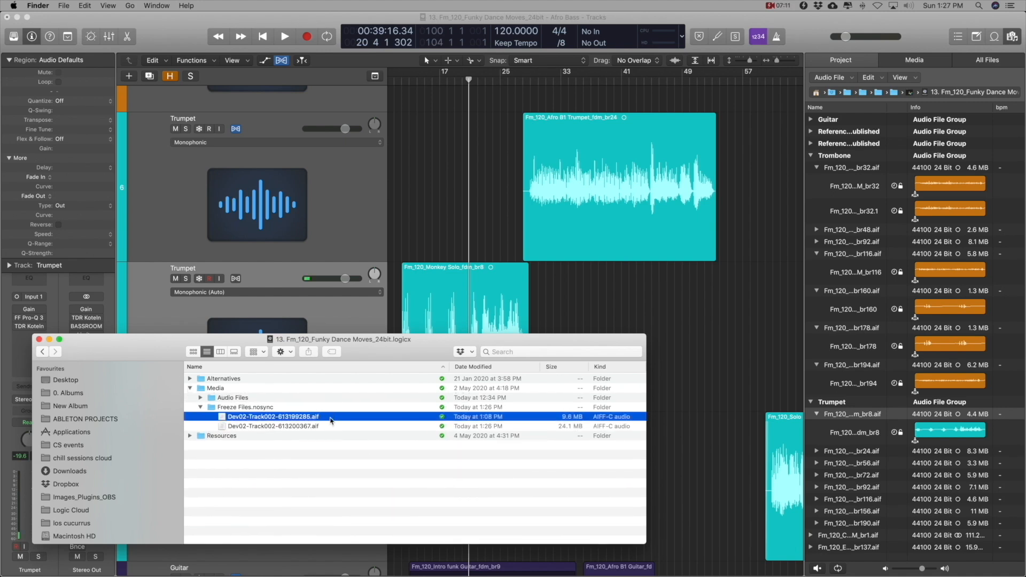
{"action": "left_click", "coordinate": [293, 427]}
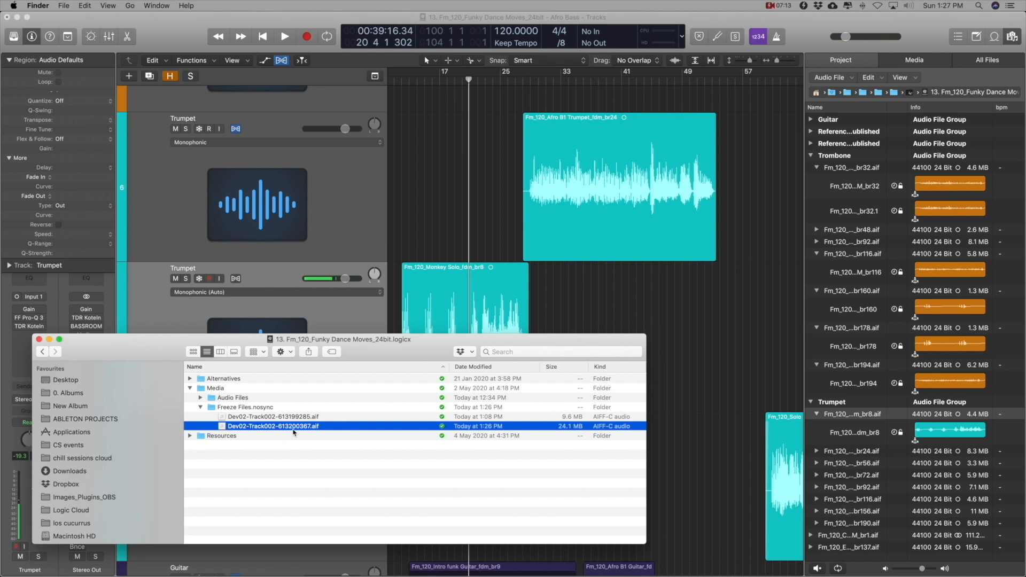
{"action": "left_click_drag", "start_coordinate": [429, 351], "coordinate": [581, 428]}
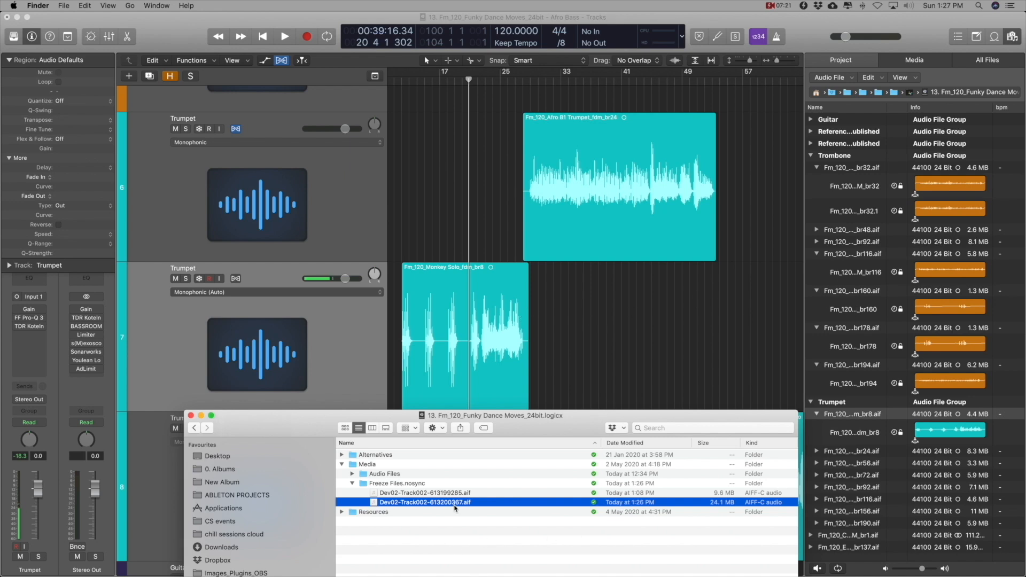
{"action": "left_click", "coordinate": [445, 495]}
{"action": "left_click_drag", "start_coordinate": [556, 427], "coordinate": [371, 42]}
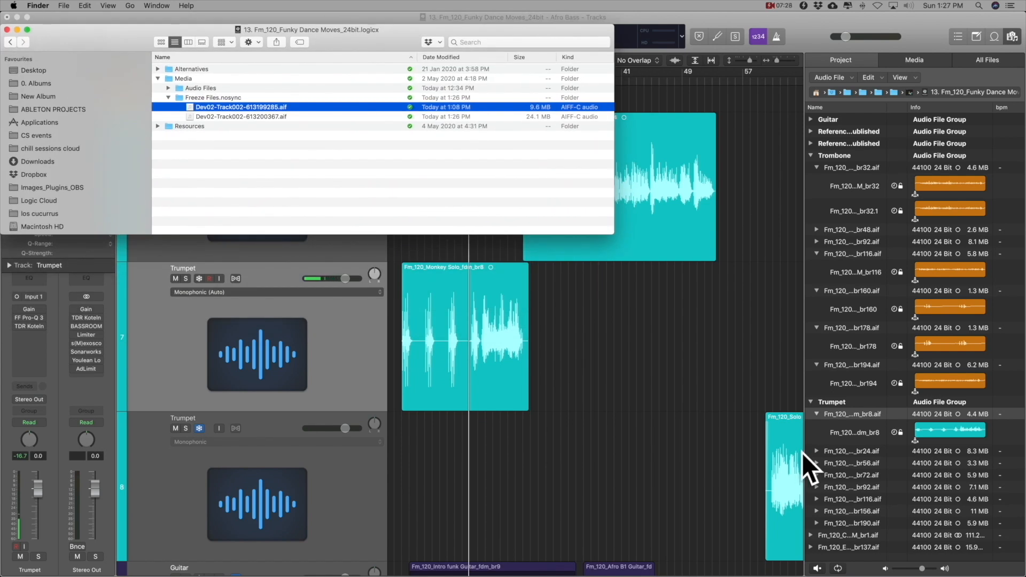
Switch back to Logic Pro X and freeze the Trumpet track containing the Monkey Solo region
{"action": "left_click", "coordinate": [490, 334]}
{"action": "left_click", "coordinate": [490, 333]}
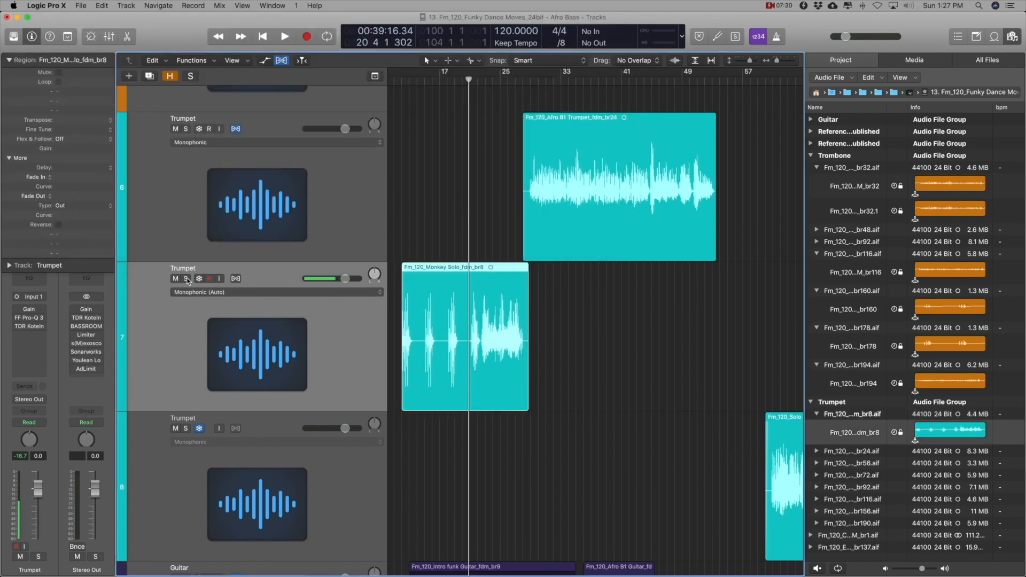
{"action": "left_click", "coordinate": [199, 278]}
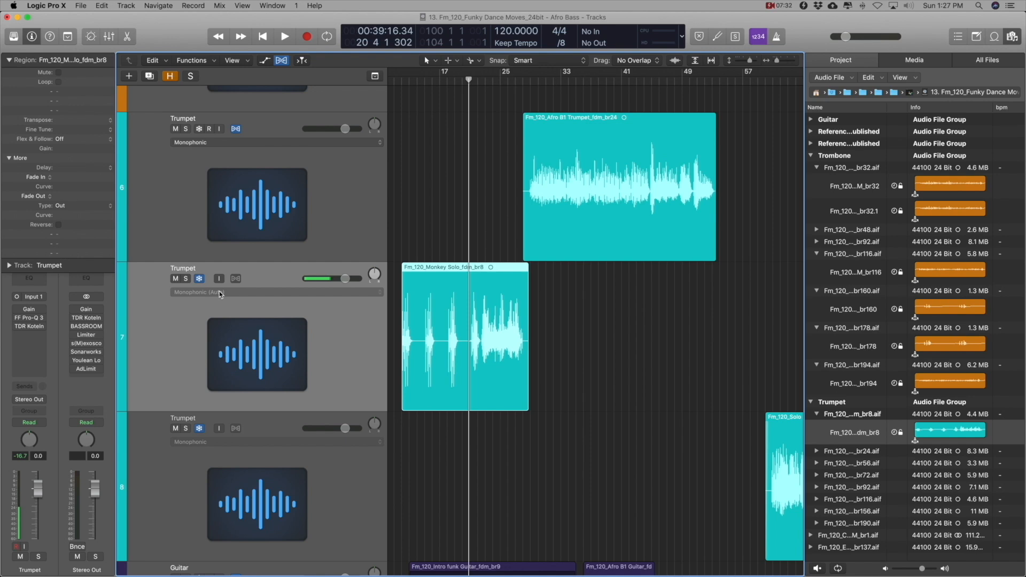
{"action": "key", "text": "space"}
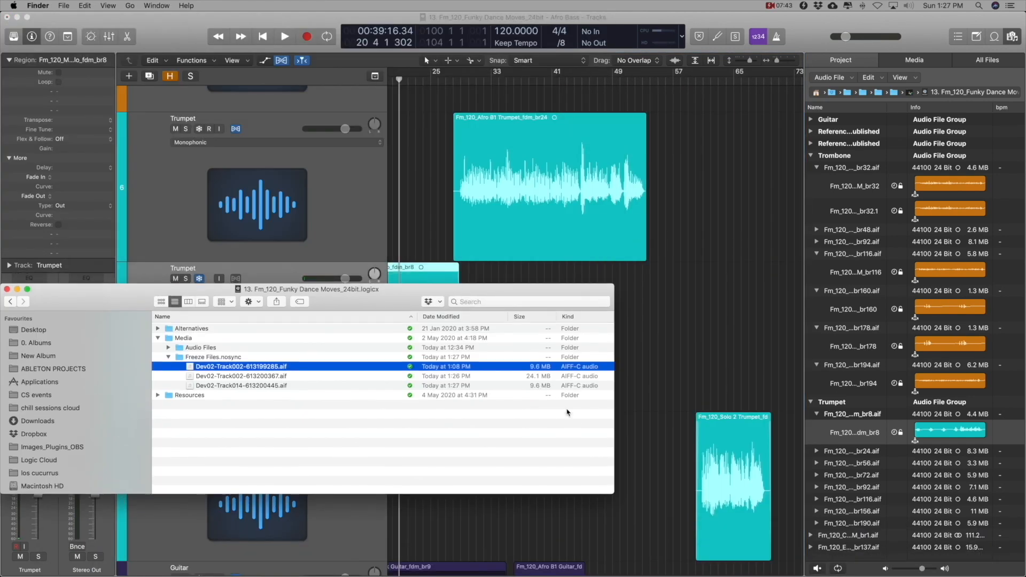
Compare the file sizes and dates of the three freeze files in Freeze Files.nosync against the frozen trumpet tracks
{"action": "left_click", "coordinate": [524, 386]}
{"action": "left_click", "coordinate": [516, 369]}
{"action": "left_click", "coordinate": [516, 388]}
{"action": "left_click", "coordinate": [508, 369]}
{"action": "left_click", "coordinate": [507, 387]}
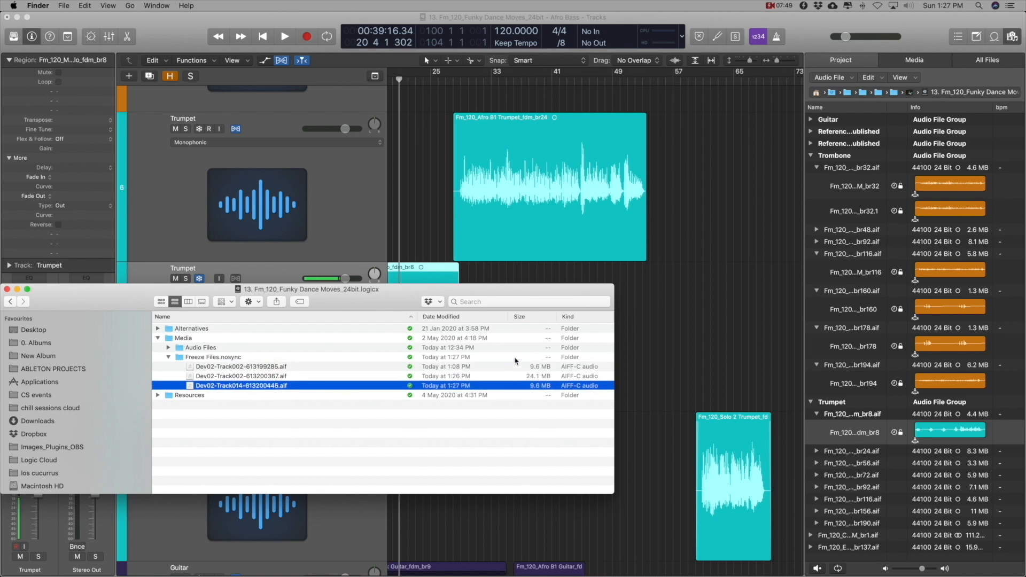
{"action": "left_click", "coordinate": [505, 377]}
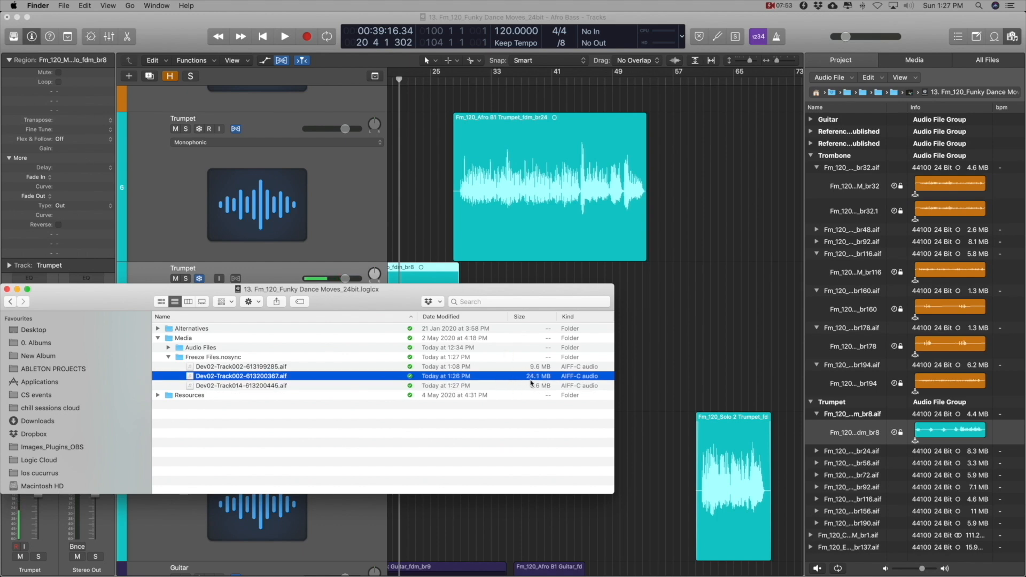
{"action": "left_click", "coordinate": [533, 368]}
{"action": "left_click", "coordinate": [537, 384]}
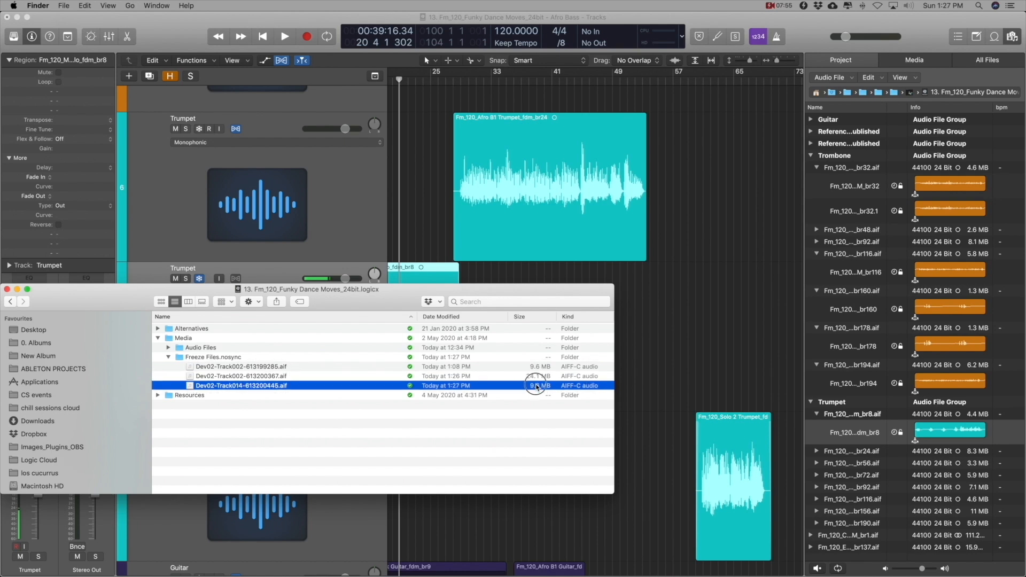
{"action": "left_click", "coordinate": [530, 377]}
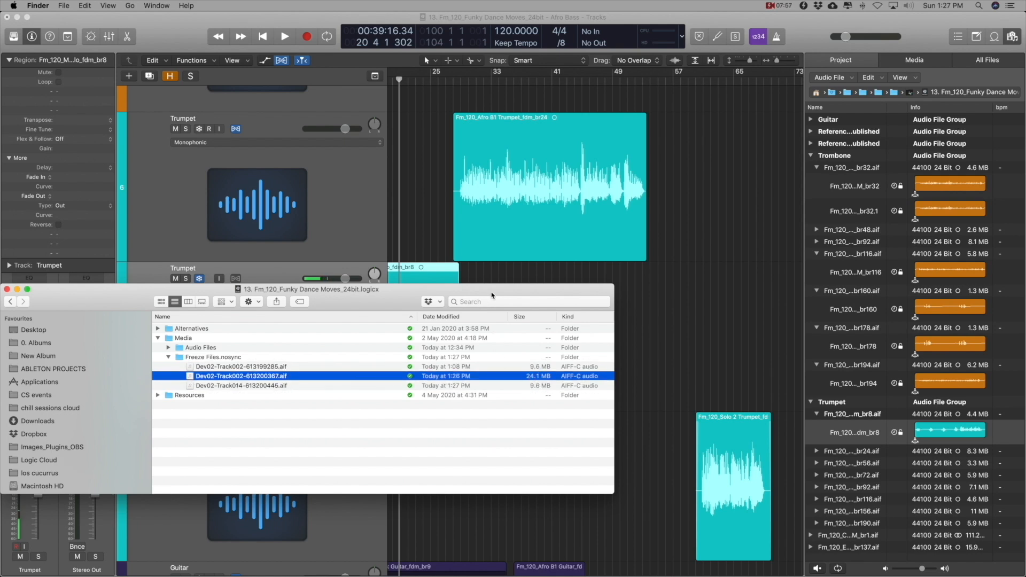
{"action": "left_click_drag", "start_coordinate": [487, 291], "coordinate": [566, 404]}
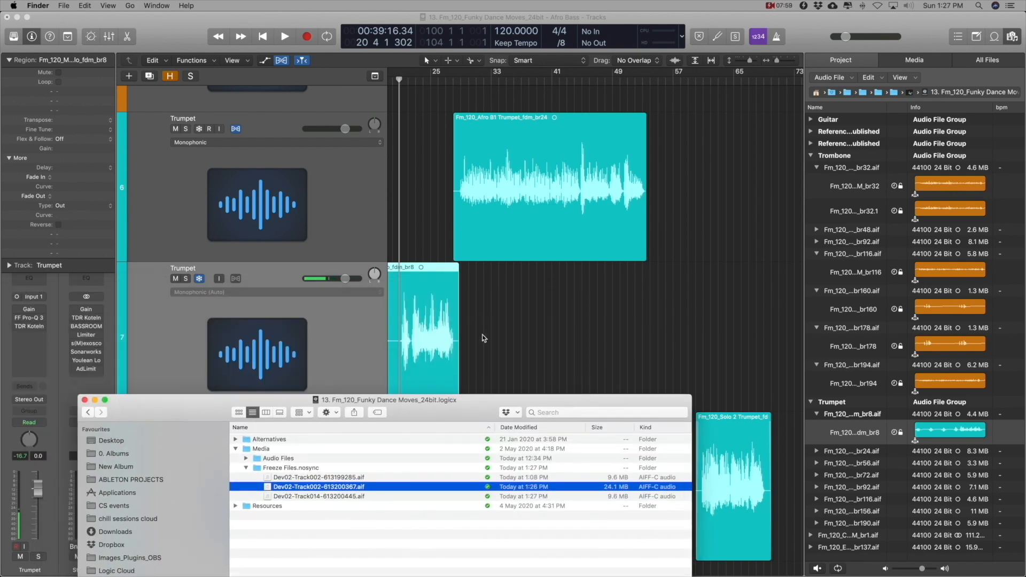
{"action": "left_click_drag", "start_coordinate": [459, 344], "coordinate": [649, 353]}
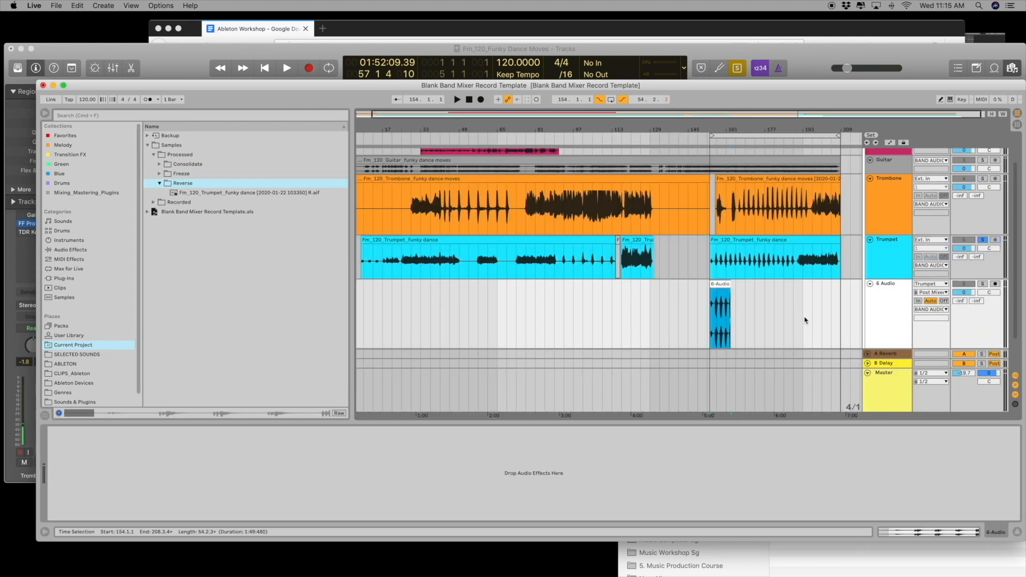
Switch to Ableton Live and freeze the Trumpet track using the Fm_120_Trumpet_funky dance clip at bar 154
{"action": "left_click", "coordinate": [754, 242]}
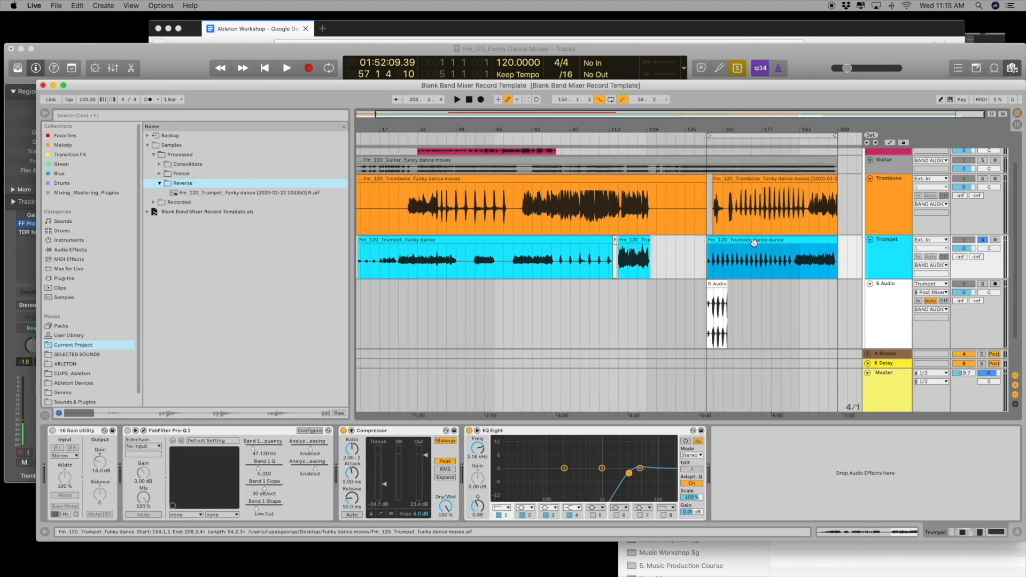
{"action": "right_click", "coordinate": [754, 242]}
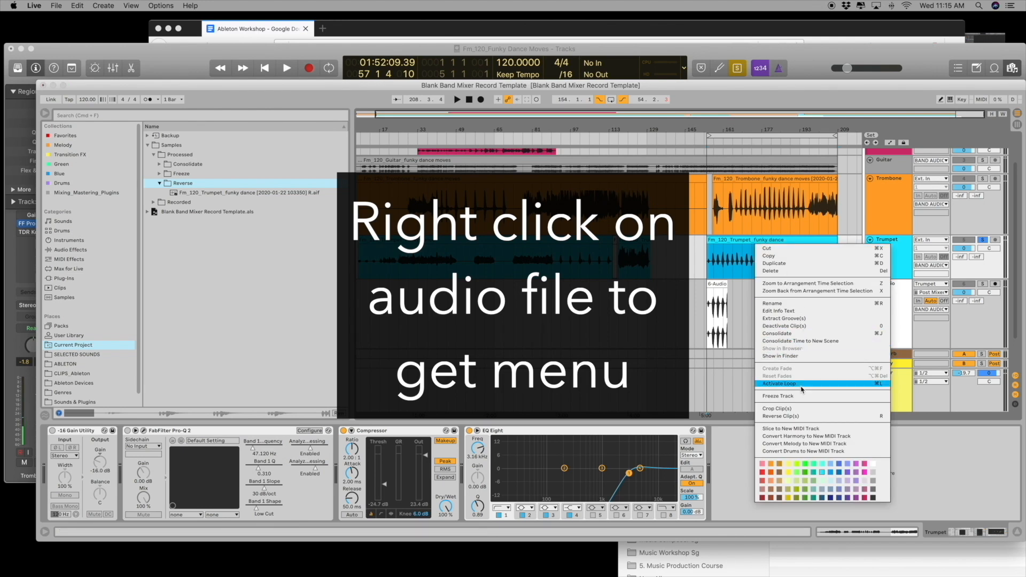
{"action": "left_click", "coordinate": [800, 396]}
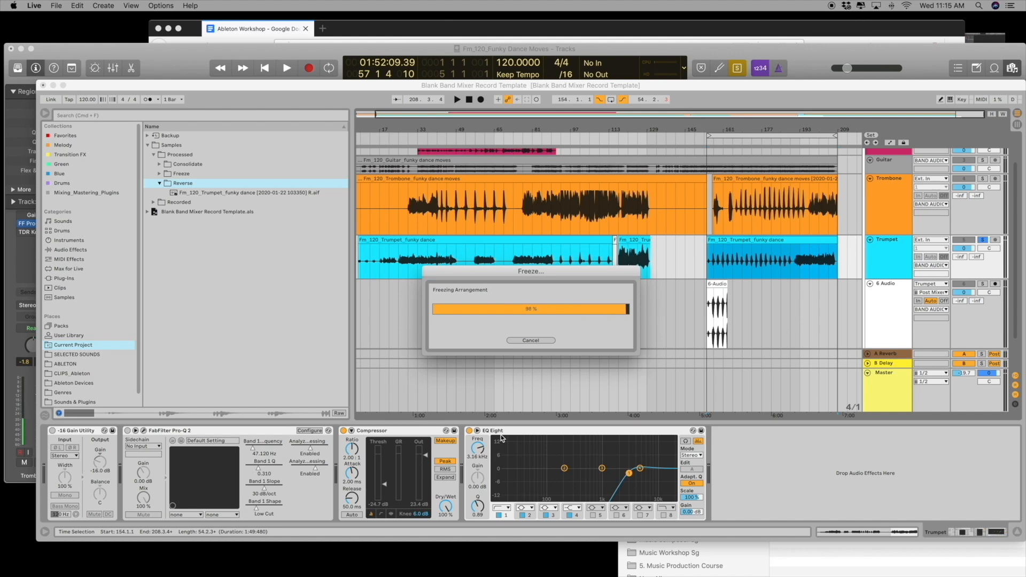
Flatten the frozen Trumpet track into new audio clips
{"action": "right_click", "coordinate": [728, 247]}
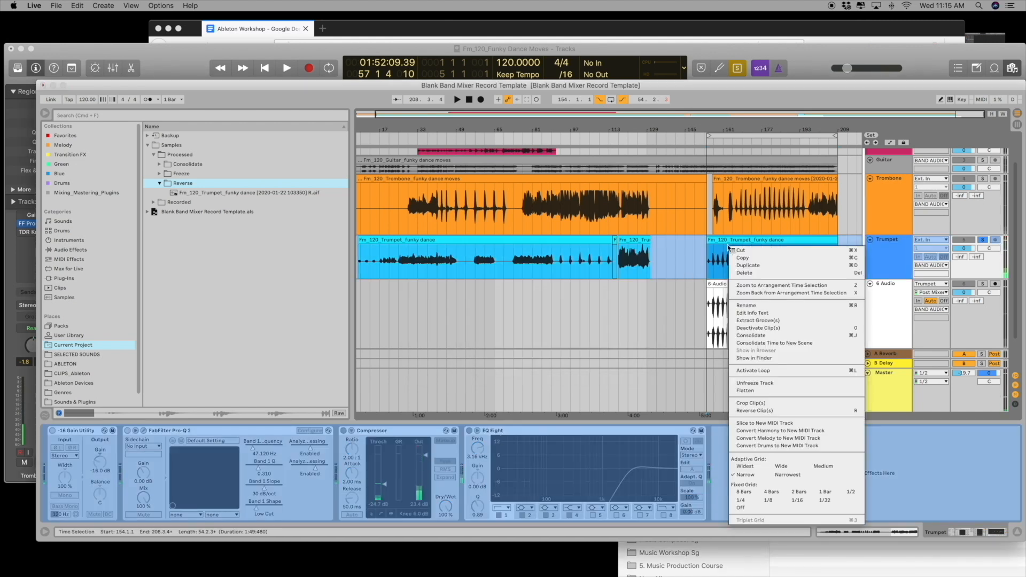
{"action": "left_click", "coordinate": [748, 390]}
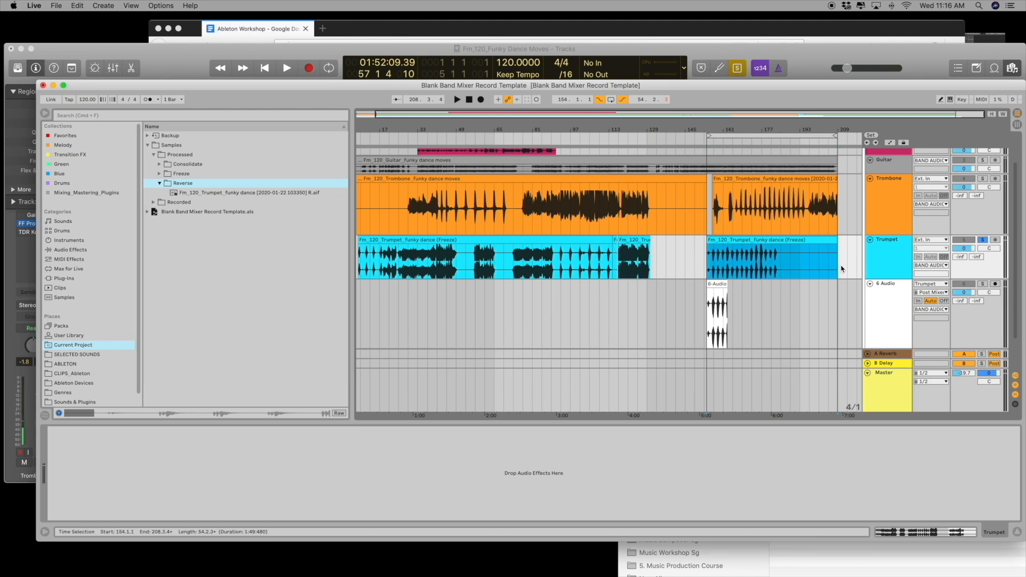
{"action": "left_click", "coordinate": [778, 470]}
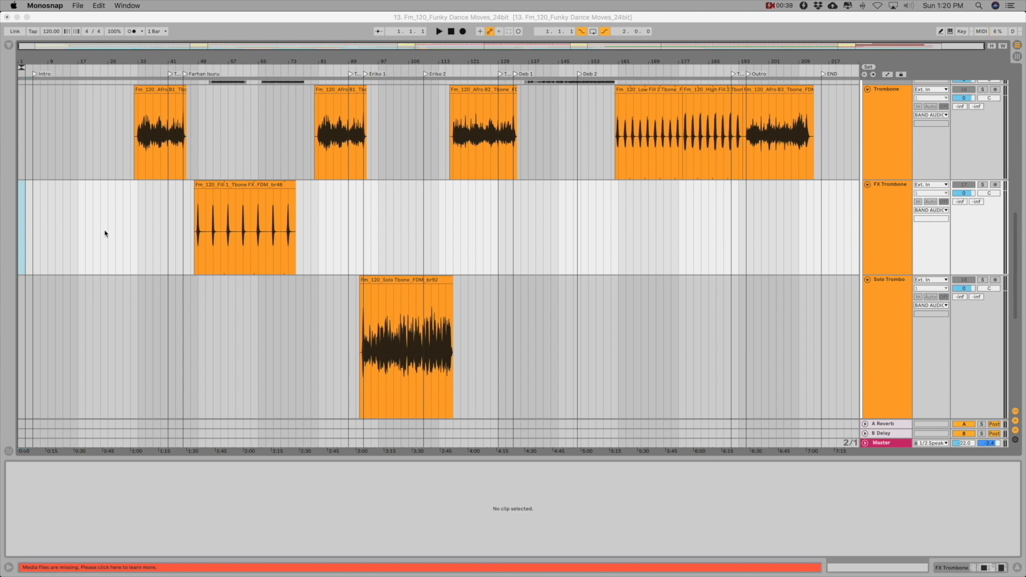
Open the App Shortcuts list in the macOS Keyboard preferences
{"action": "left_click", "coordinate": [11, 6]}
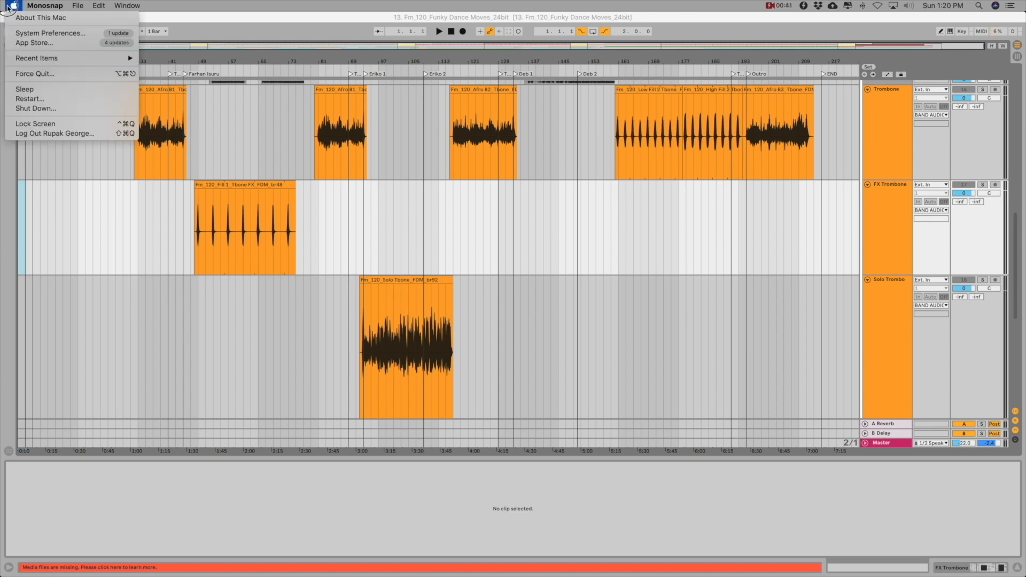
{"action": "left_click", "coordinate": [34, 33]}
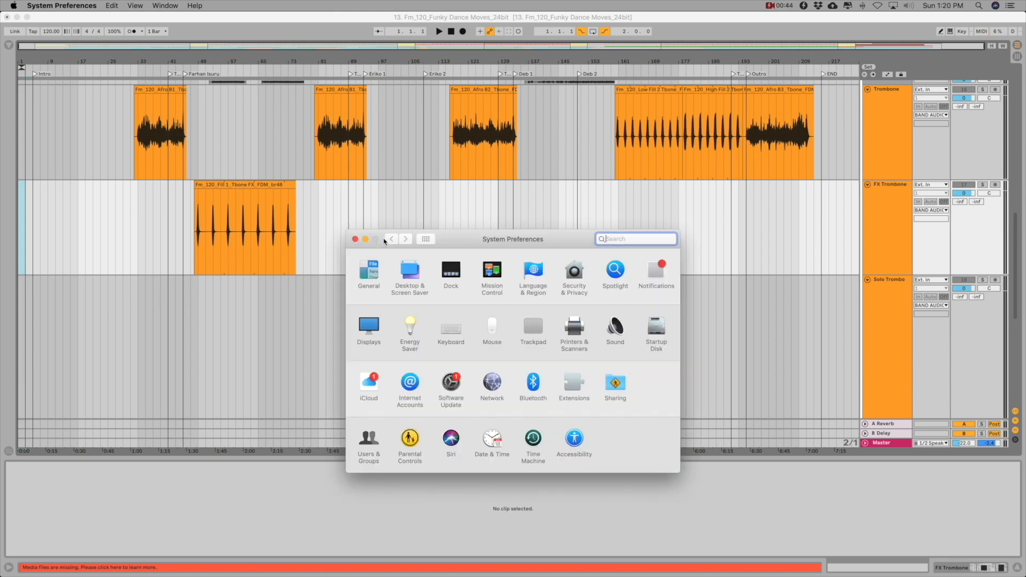
{"action": "left_click", "coordinate": [450, 328]}
{"action": "left_click", "coordinate": [506, 268]}
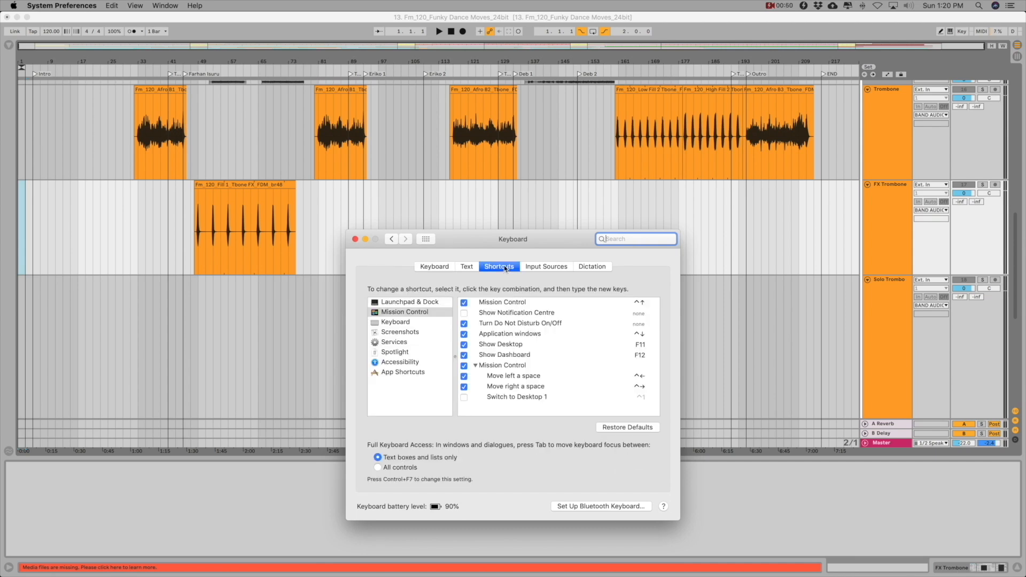
{"action": "left_click", "coordinate": [402, 372]}
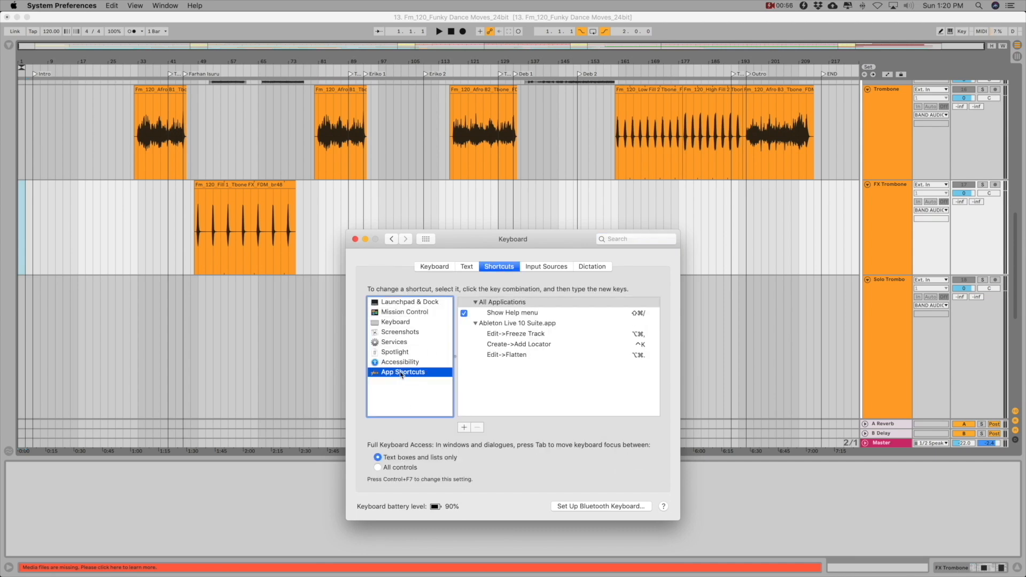
{"action": "left_click", "coordinate": [473, 372]}
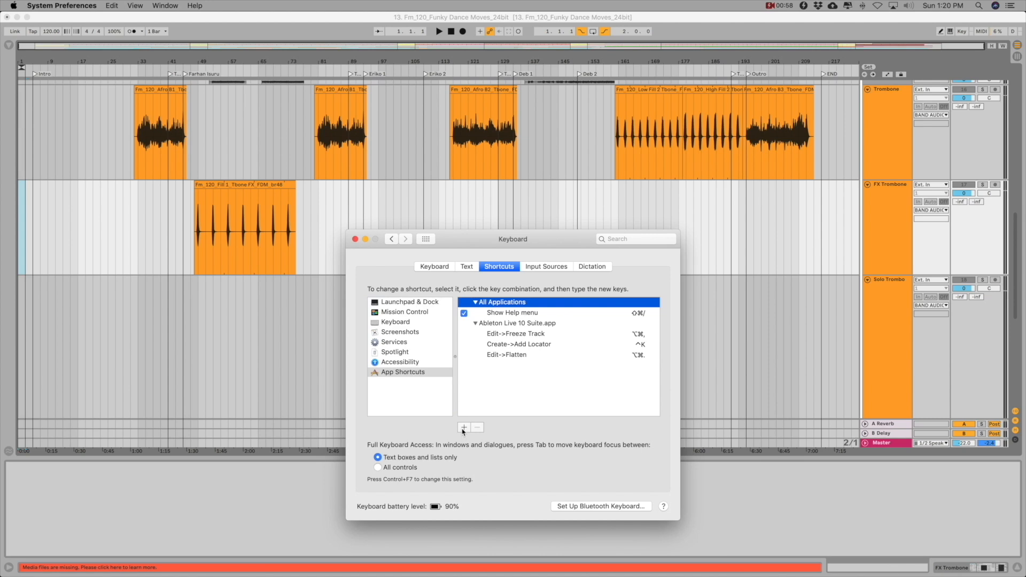
Start a new app shortcut for Ableton Live 10 Suite.app with the menu title Edit->Freeze Track
{"action": "left_click", "coordinate": [463, 428]}
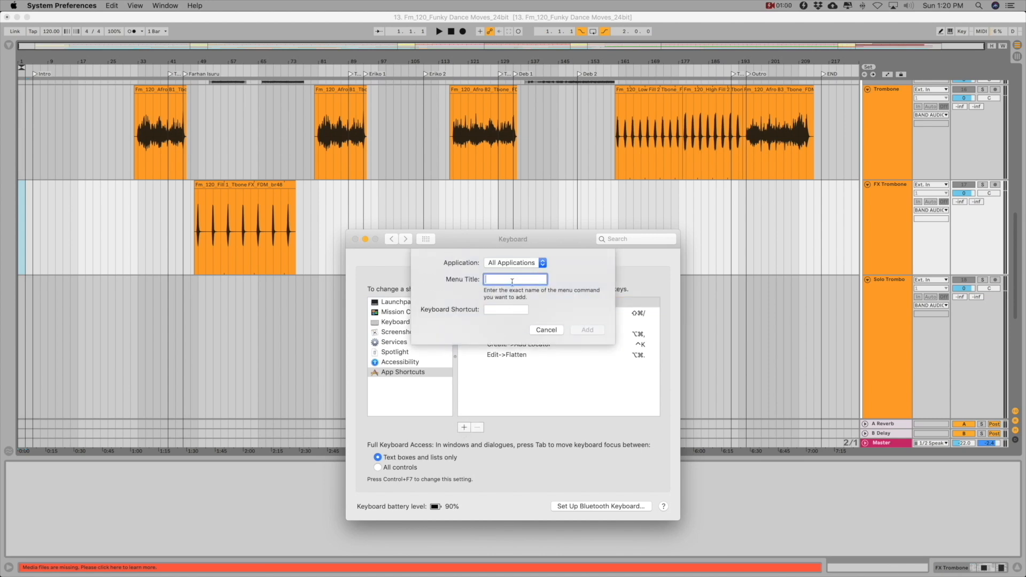
{"action": "left_click", "coordinate": [522, 264]}
{"action": "left_click", "coordinate": [523, 265]}
{"action": "left_click", "coordinate": [516, 278]}
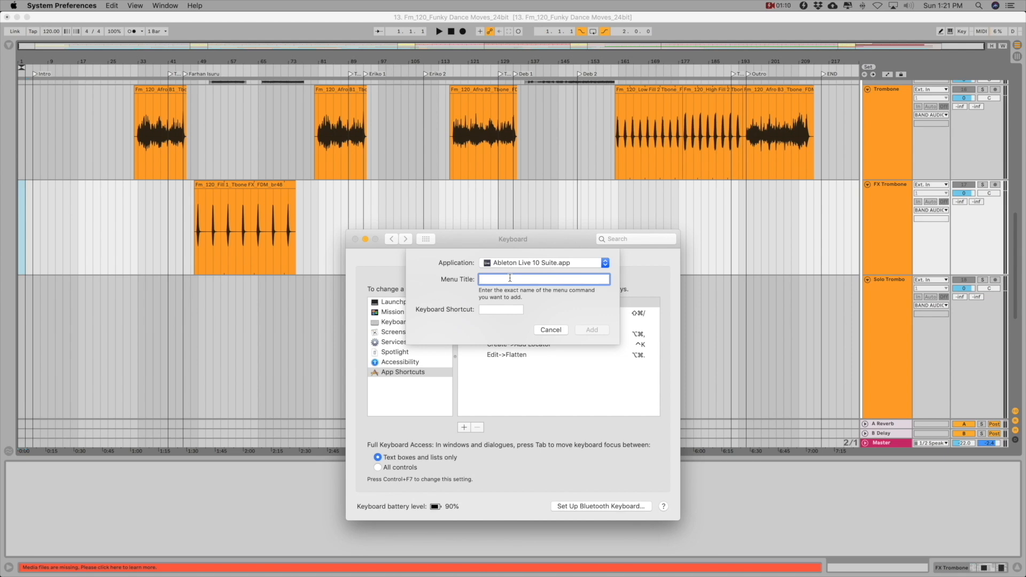
{"action": "type", "text": "Edit->Freeze Track"}
{"action": "left_click", "coordinate": [514, 308]}
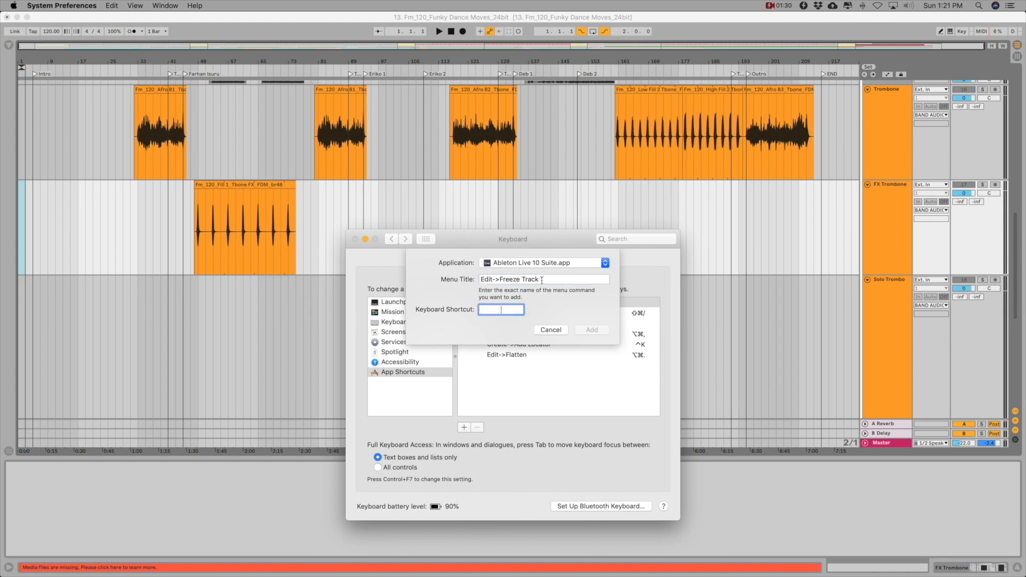
Check the Freeze Track command's name in Ableton Live, and discard the unfinished shortcut in System Preferences
{"action": "left_click", "coordinate": [796, 367]}
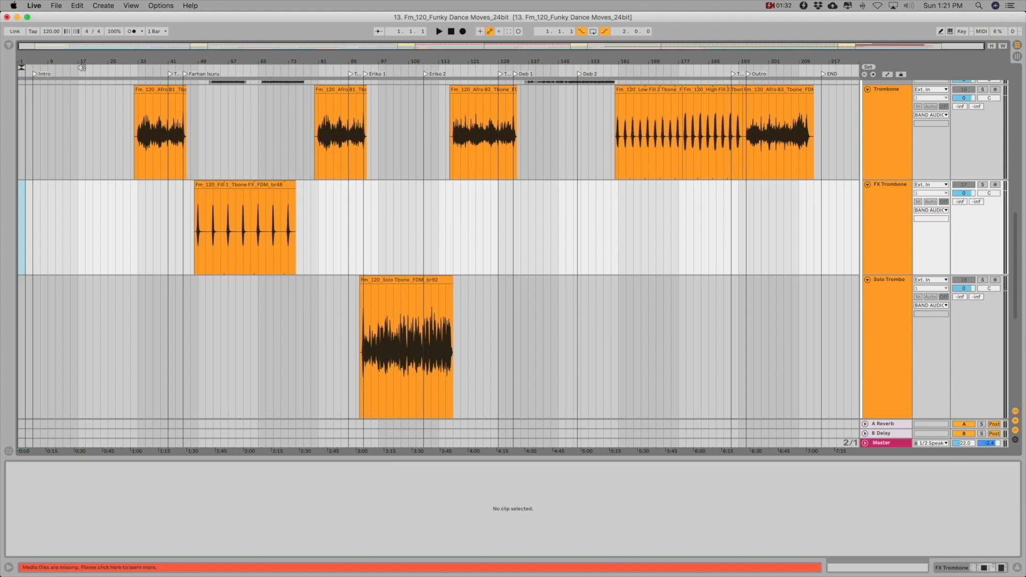
{"action": "left_click", "coordinate": [56, 6]}
{"action": "mouse_move", "coordinate": [80, 7]}
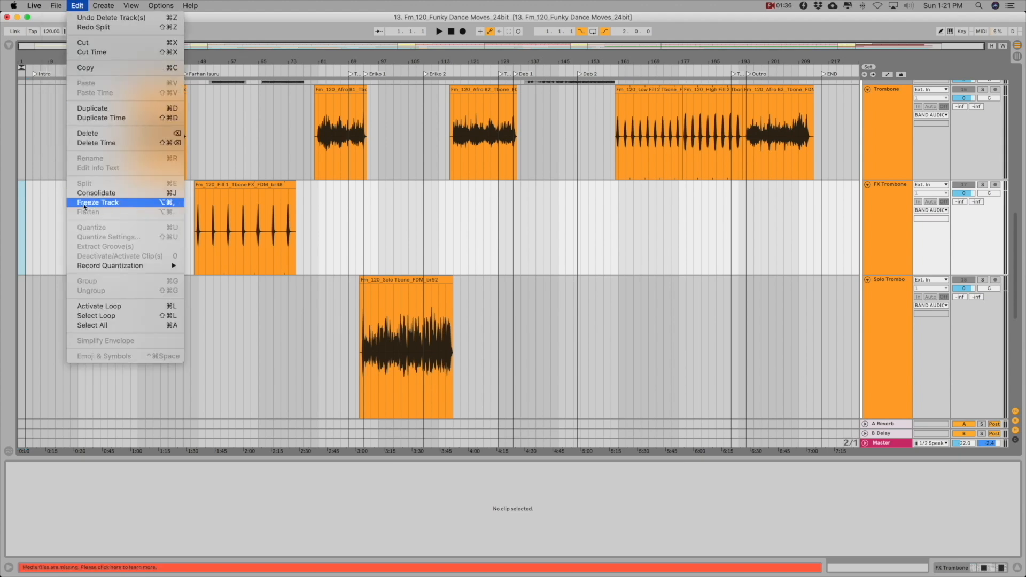
{"action": "left_click", "coordinate": [345, 245]}
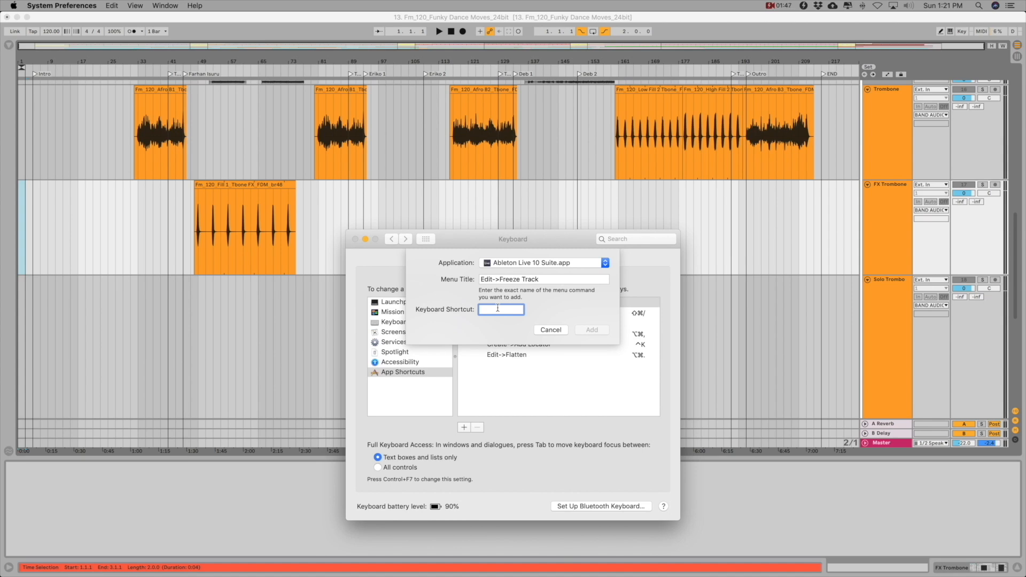
{"action": "left_click", "coordinate": [542, 332]}
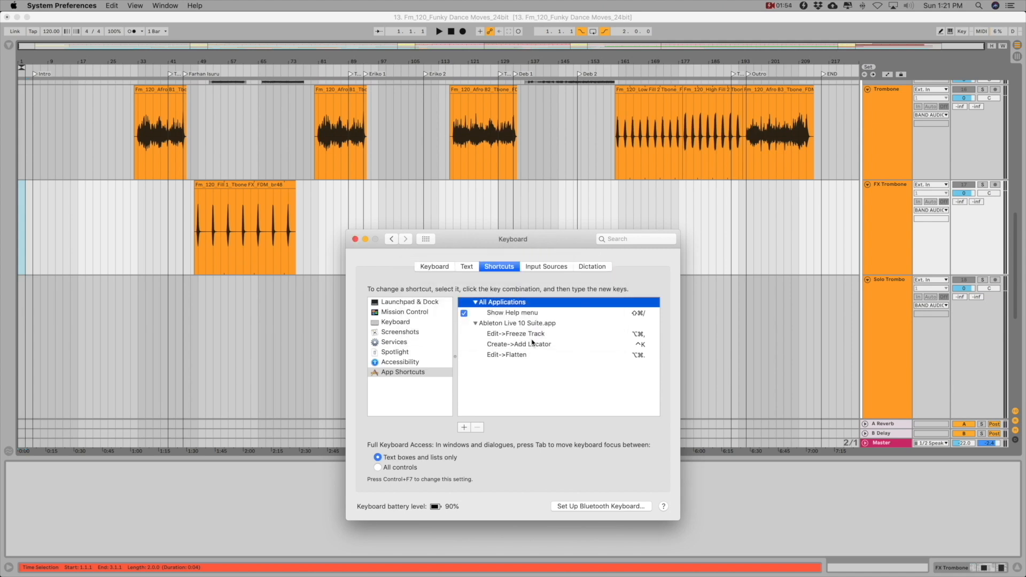
Select the existing Edit->Freeze Track shortcut and check its key combination beside the Freeze Track command in Ableton Live
{"action": "left_click", "coordinate": [541, 336]}
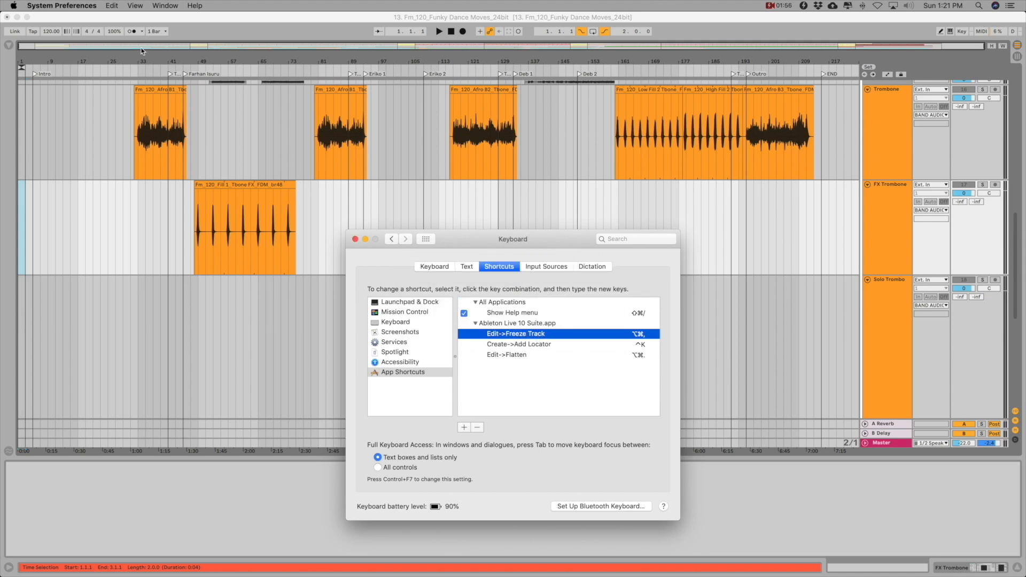
{"action": "left_click", "coordinate": [98, 17]}
{"action": "left_click", "coordinate": [57, 6]}
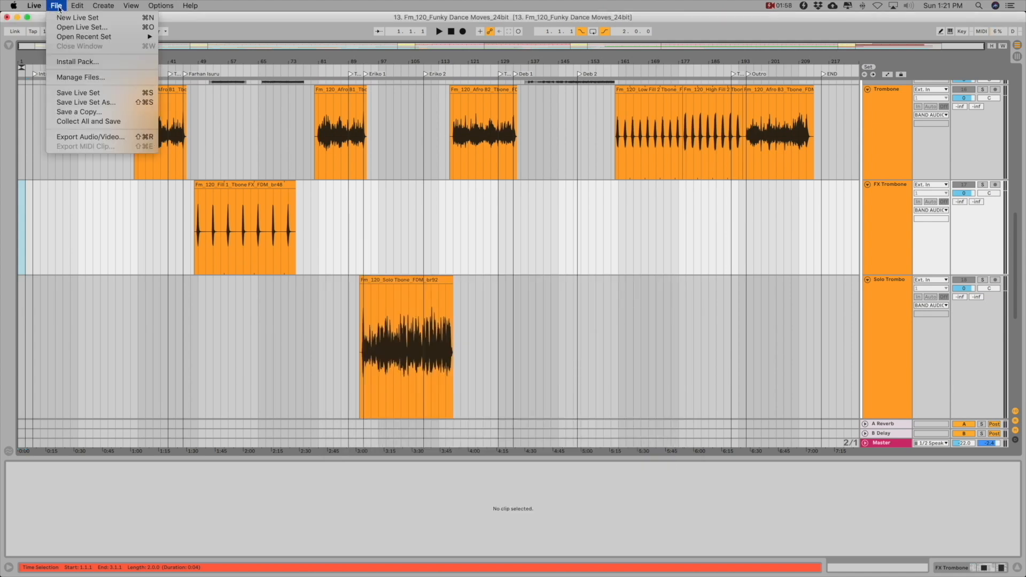
{"action": "mouse_move", "coordinate": [98, 6]}
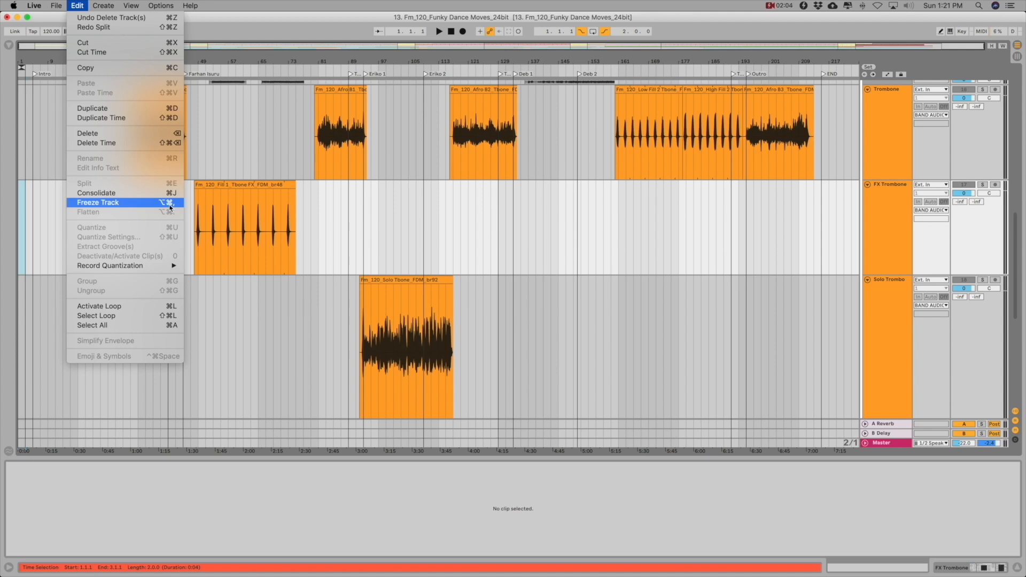
{"action": "left_click", "coordinate": [464, 236]}
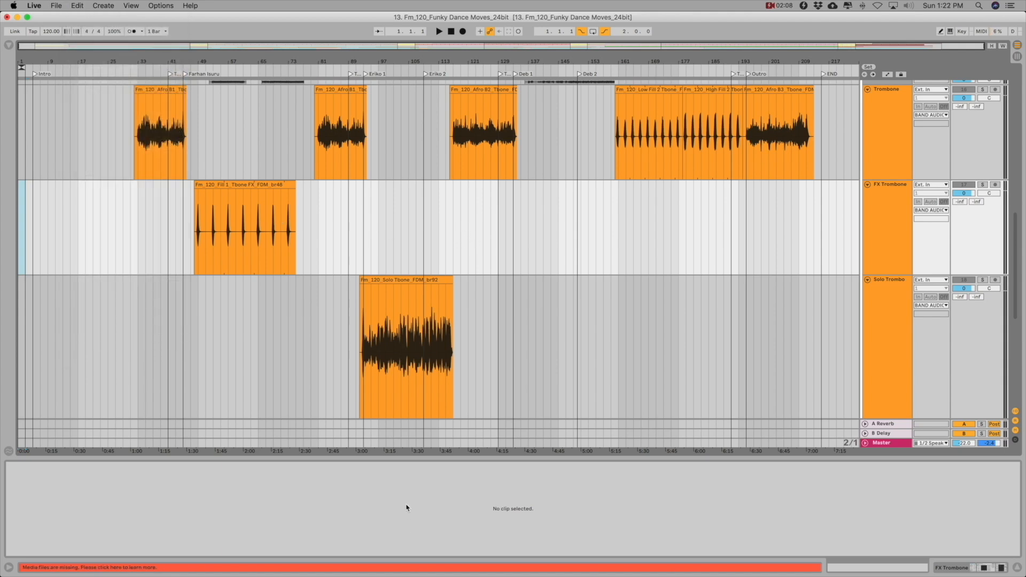
Return to System Preferences and fill in a new Ableton Live 10 Suite.app shortcut with the menu title Edit->Flatten
{"action": "key", "text": "super+Tab"}
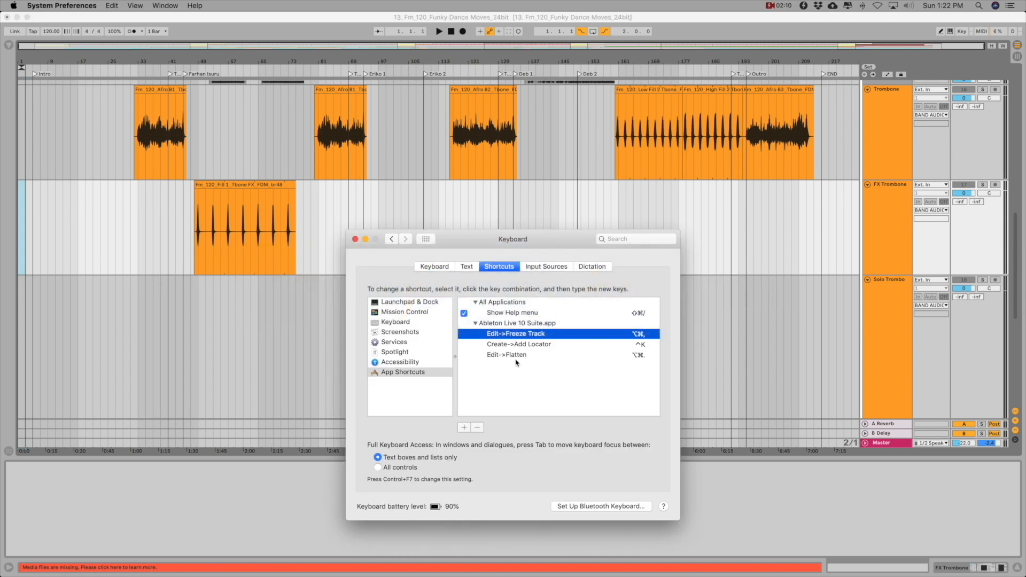
{"action": "left_click", "coordinate": [515, 357]}
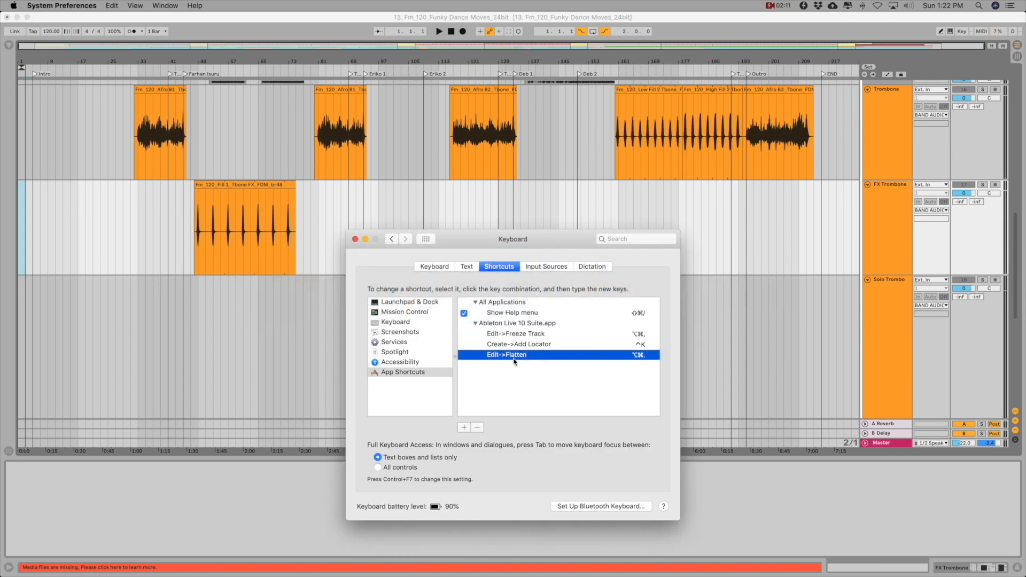
{"action": "left_click", "coordinate": [464, 427]}
{"action": "type", "text": "Edit"}
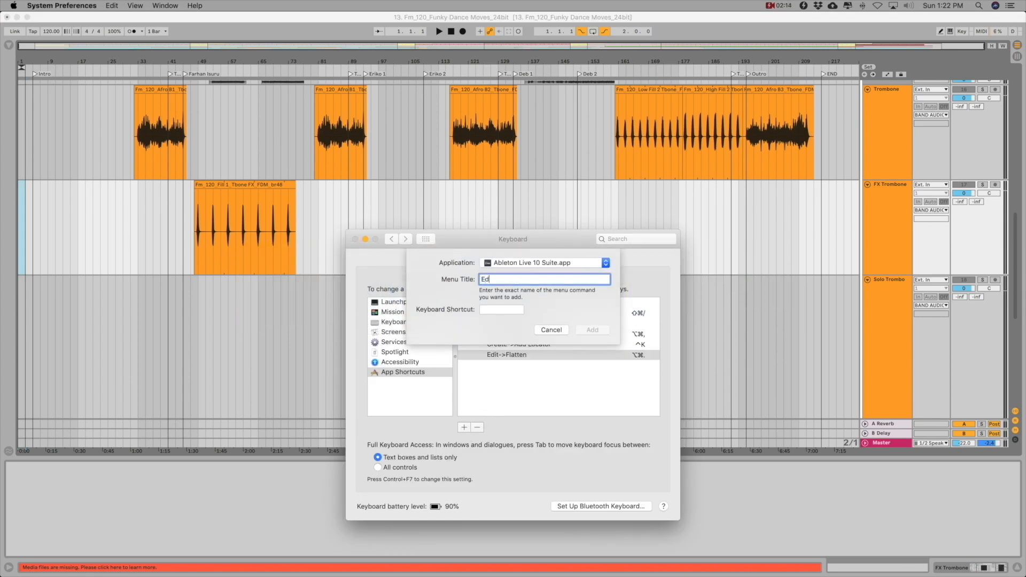
{"action": "type", "text": "->Flatten"}
{"action": "left_click", "coordinate": [516, 309]}
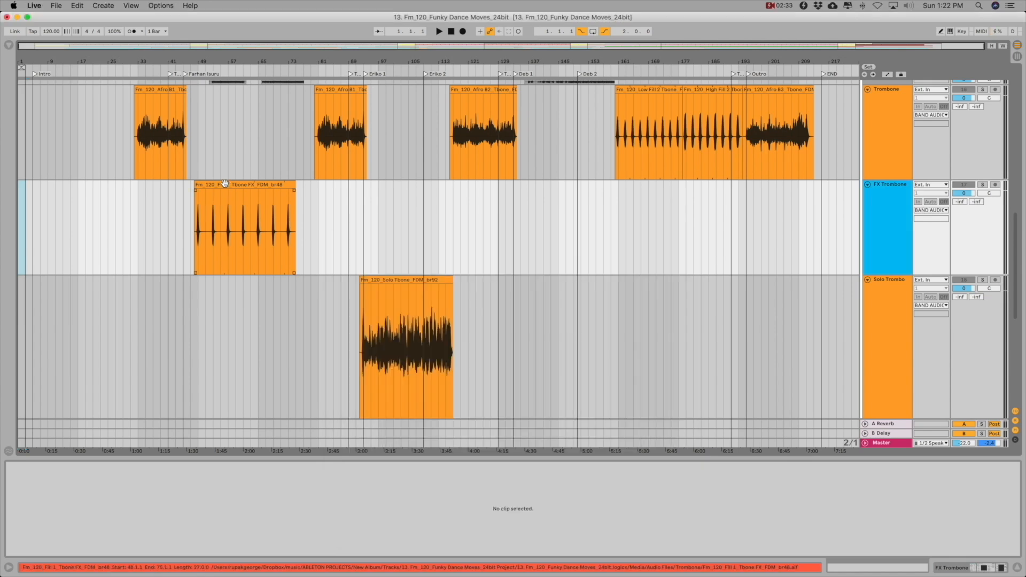
Freeze and flatten the FX Trombone track using its Fm_120_Fill 1_Tbone FX clip in Ableton Live
{"action": "left_click", "coordinate": [255, 211]}
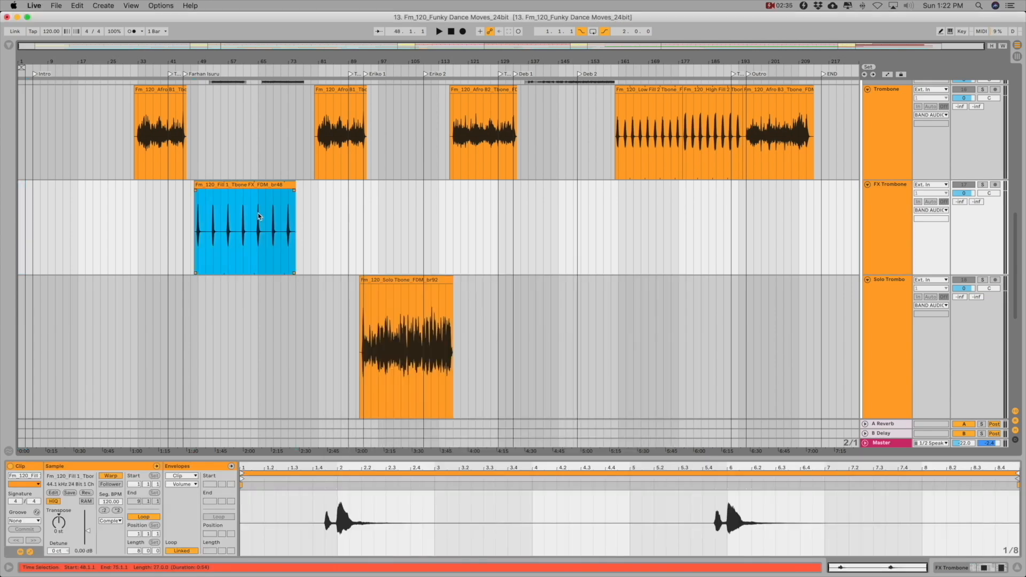
{"action": "key", "text": "super+shift+f"}
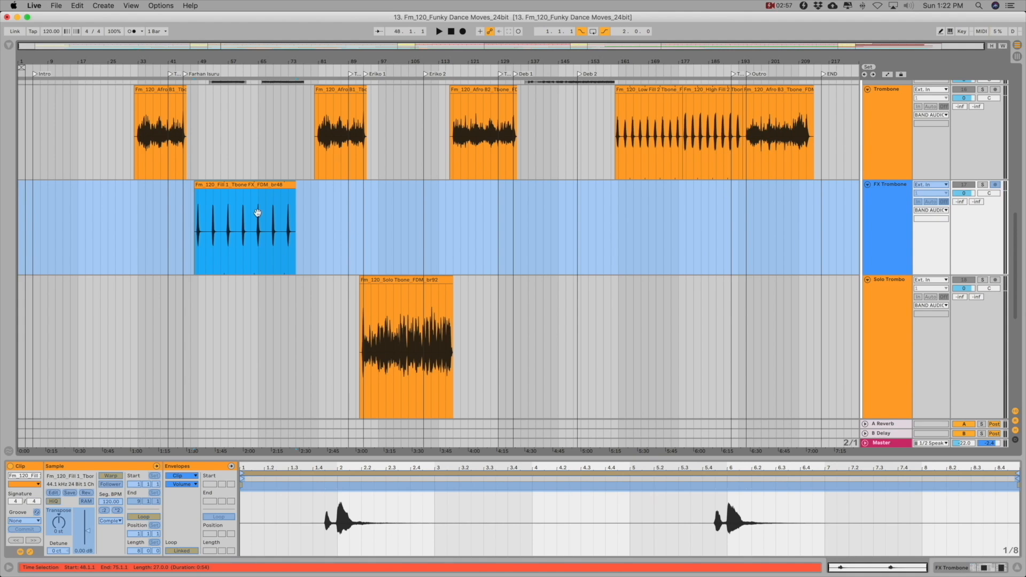
{"action": "key", "text": "super+alt+shift+f"}
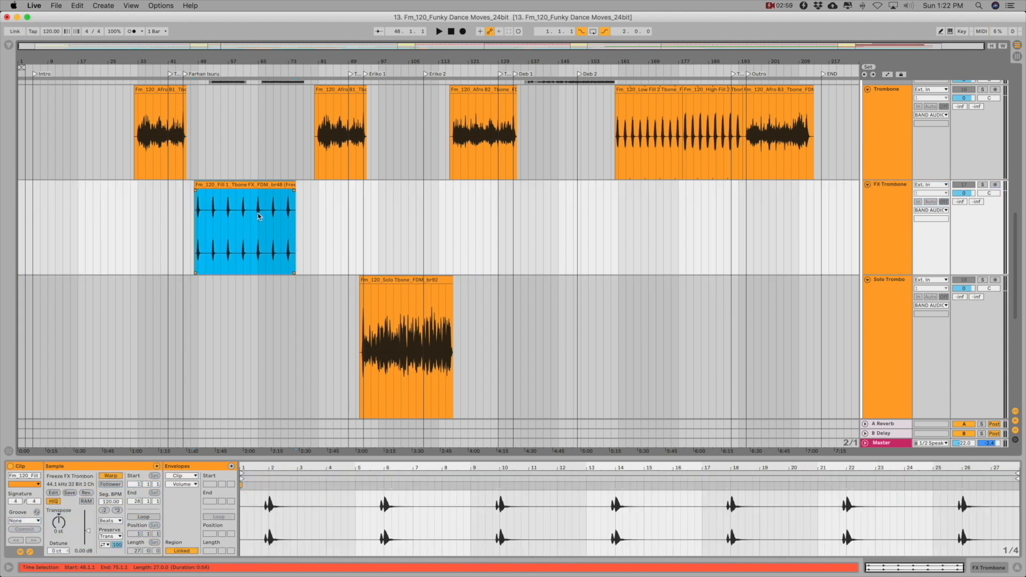
Show the flattened FX Trombone clip's audio file in Live's browser
{"action": "right_click", "coordinate": [262, 186]}
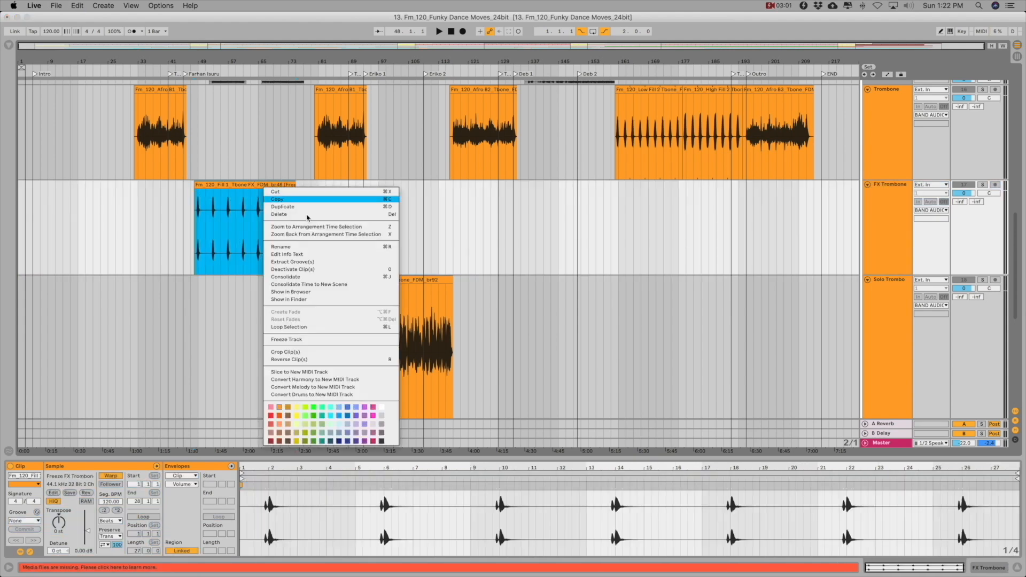
{"action": "left_click", "coordinate": [309, 298]}
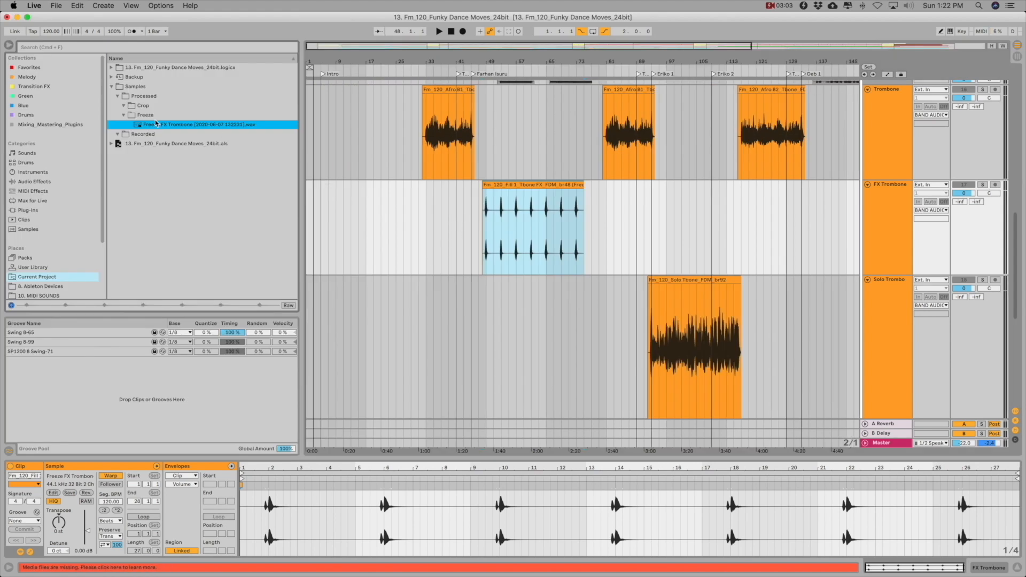